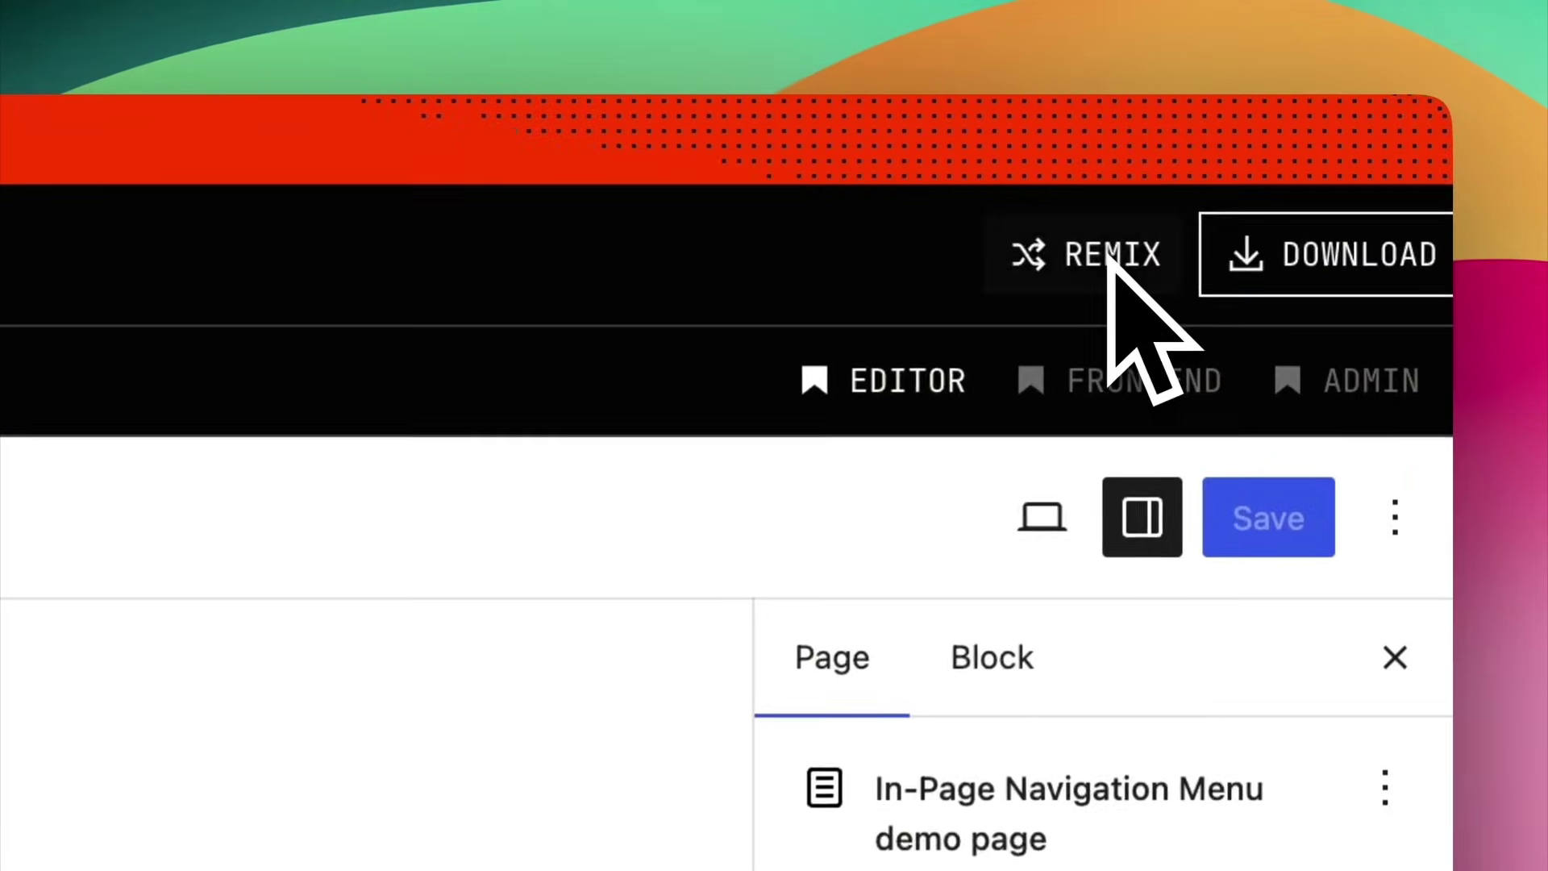
# Step: Remix the In-Page Navigation Menu block and ask the assistant 'make it work on block theme templates'
pyautogui.click(1100, 258)
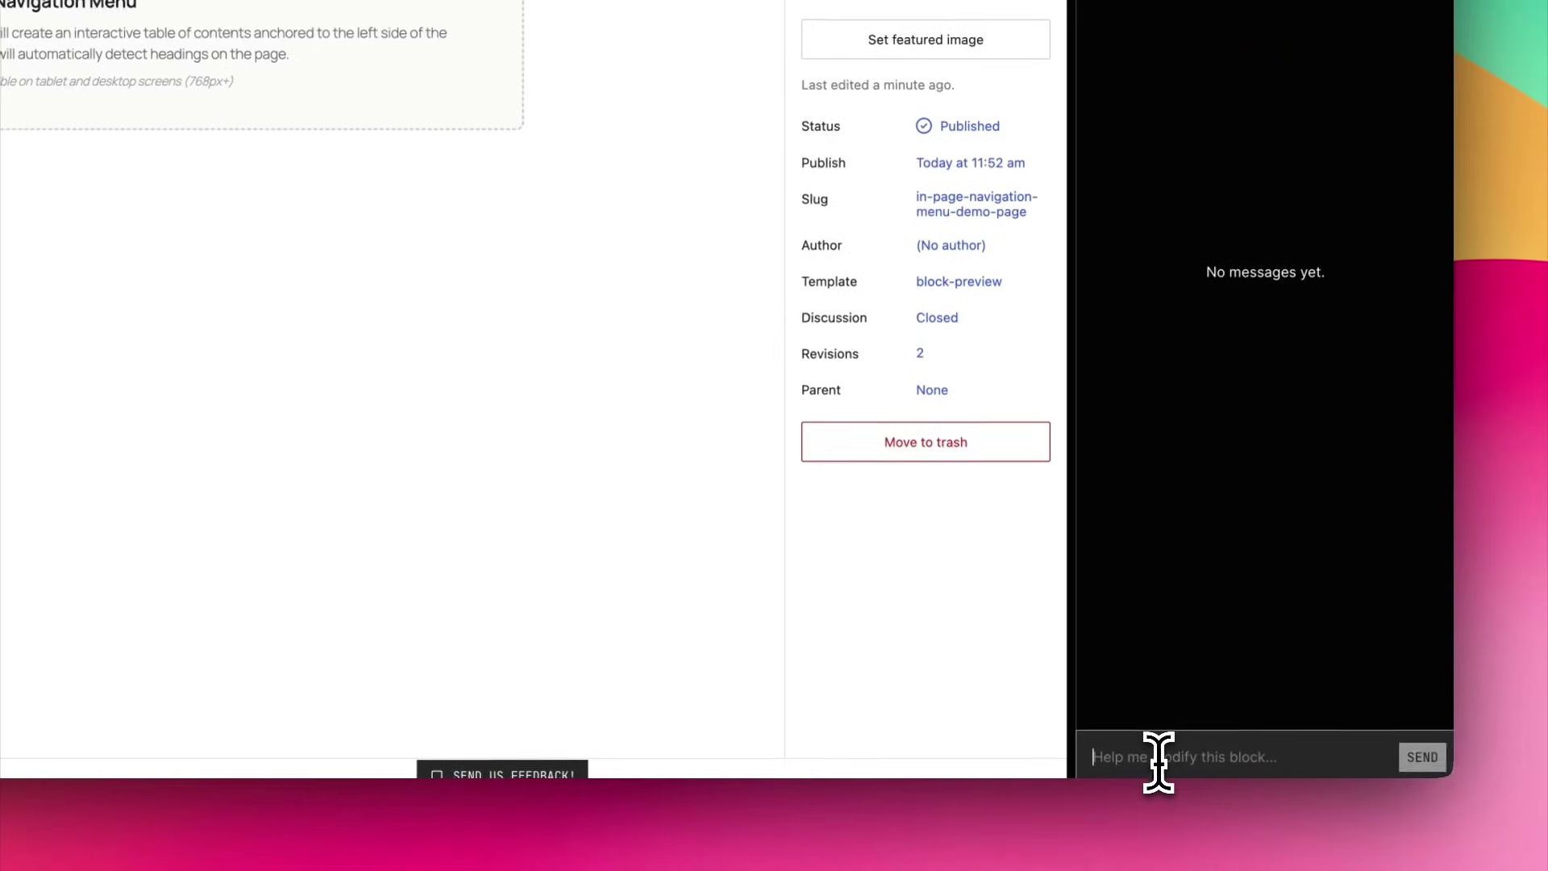
pyautogui.write('make it work on block ')
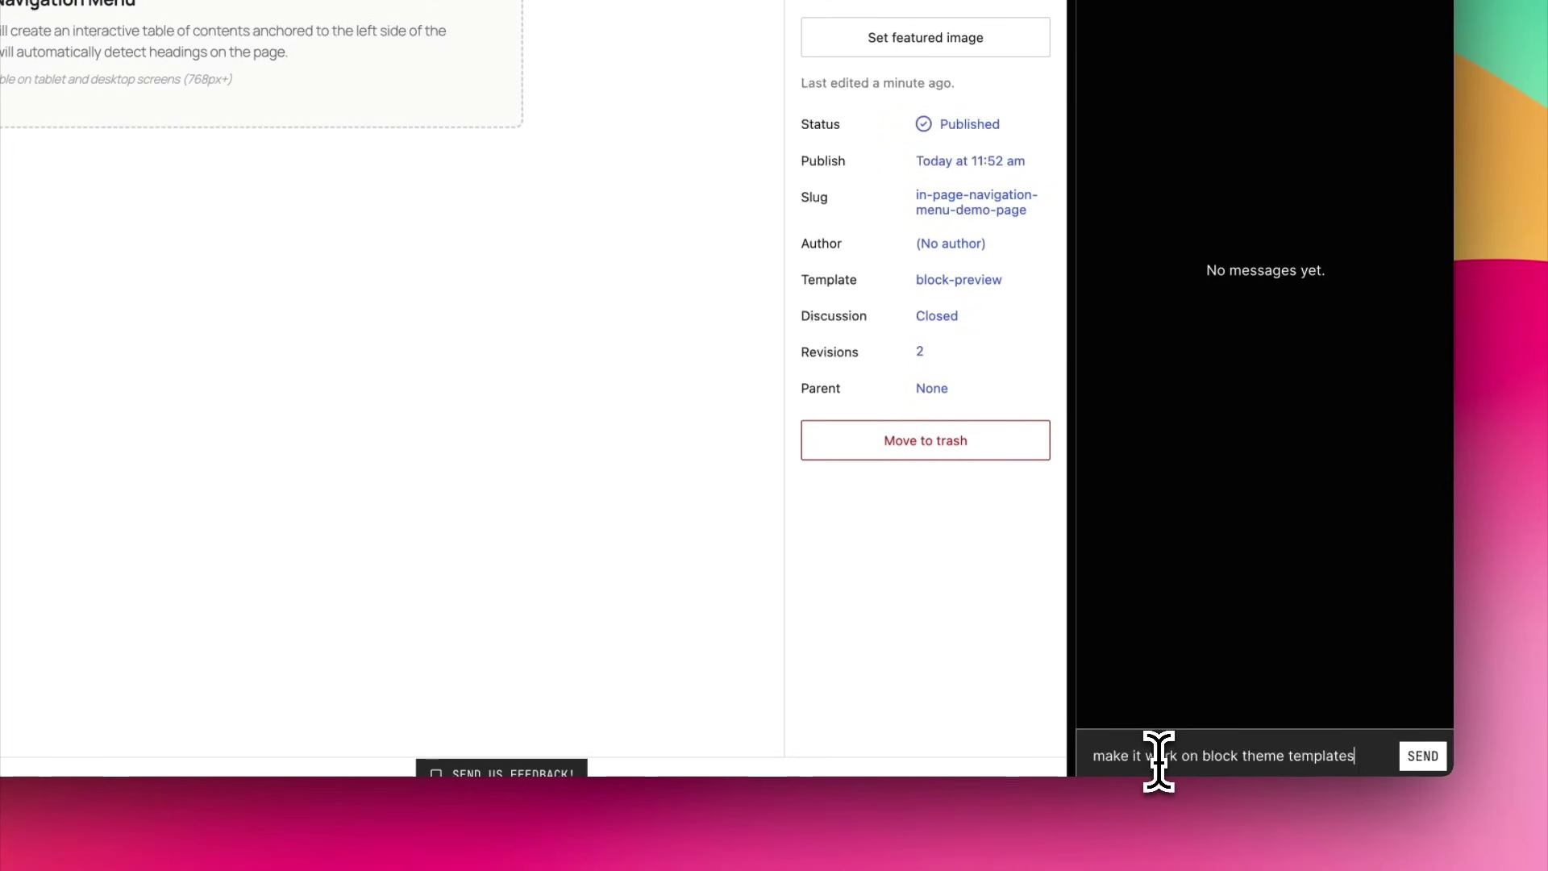
pyautogui.write('theme templates')
pyautogui.press('Return')
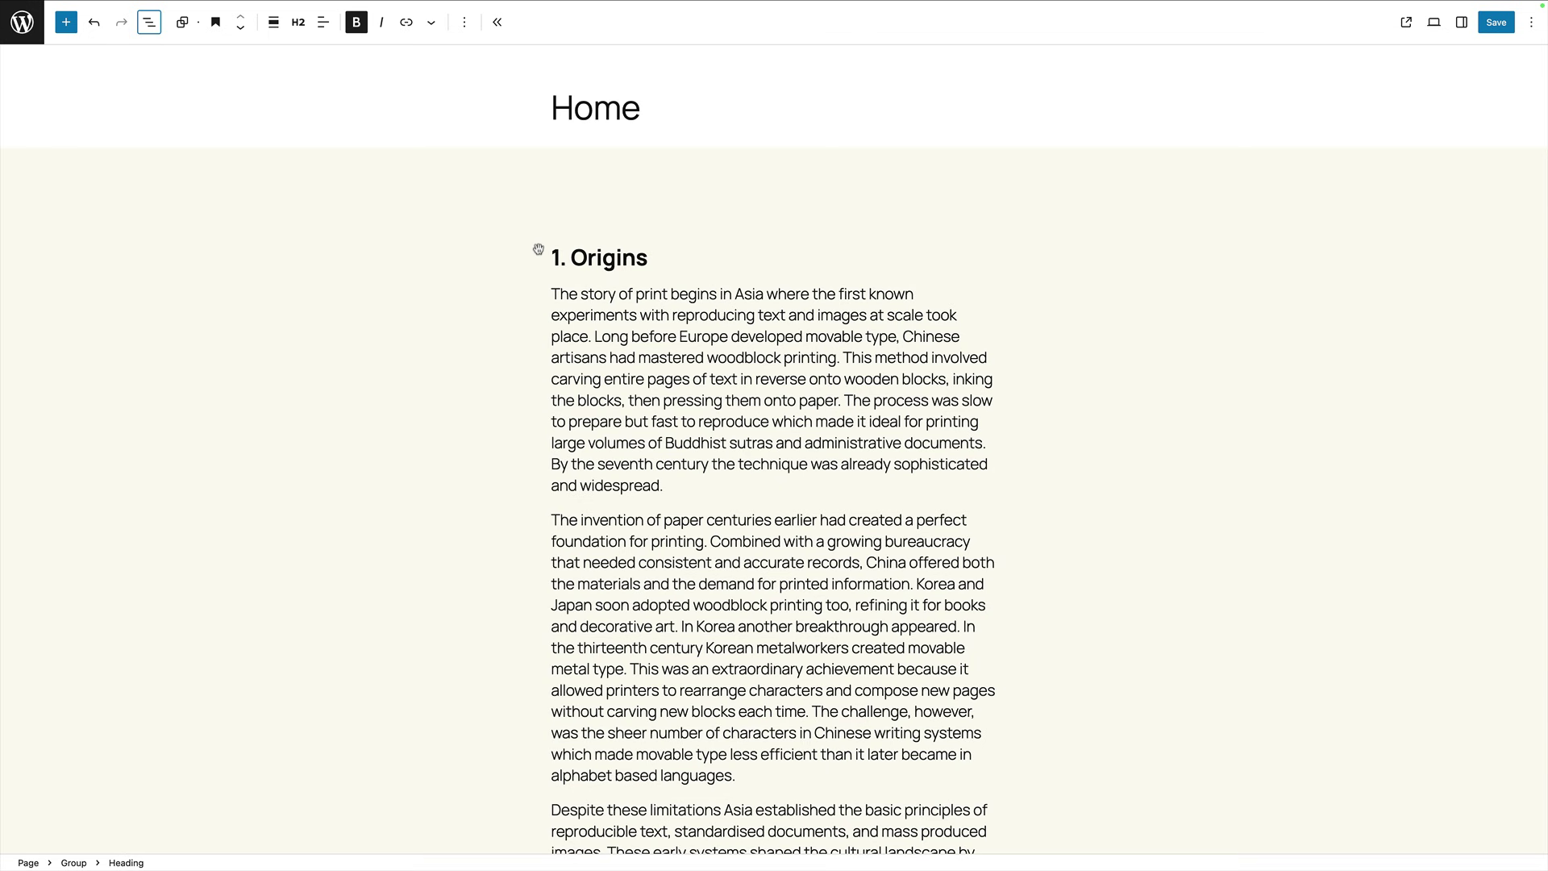
# Step: Use the List View to jump to the Gutenberg and Industrialisation sections of the Home page
pyautogui.scroll(-20, 539, 250)
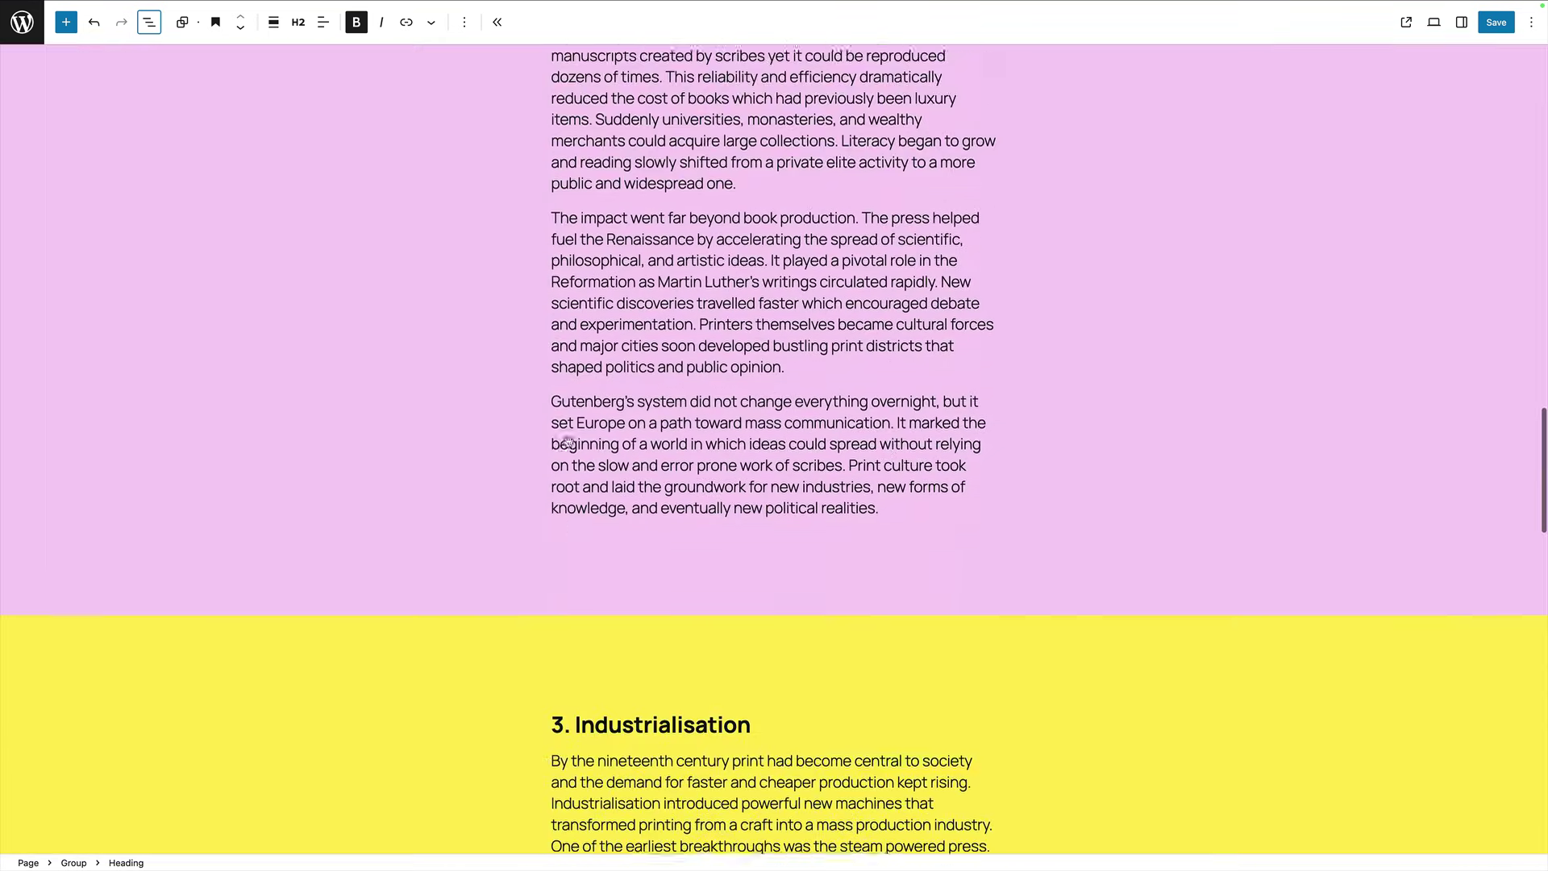
pyautogui.scroll(-2, 580, 435)
pyautogui.tripleClick(608, 406)
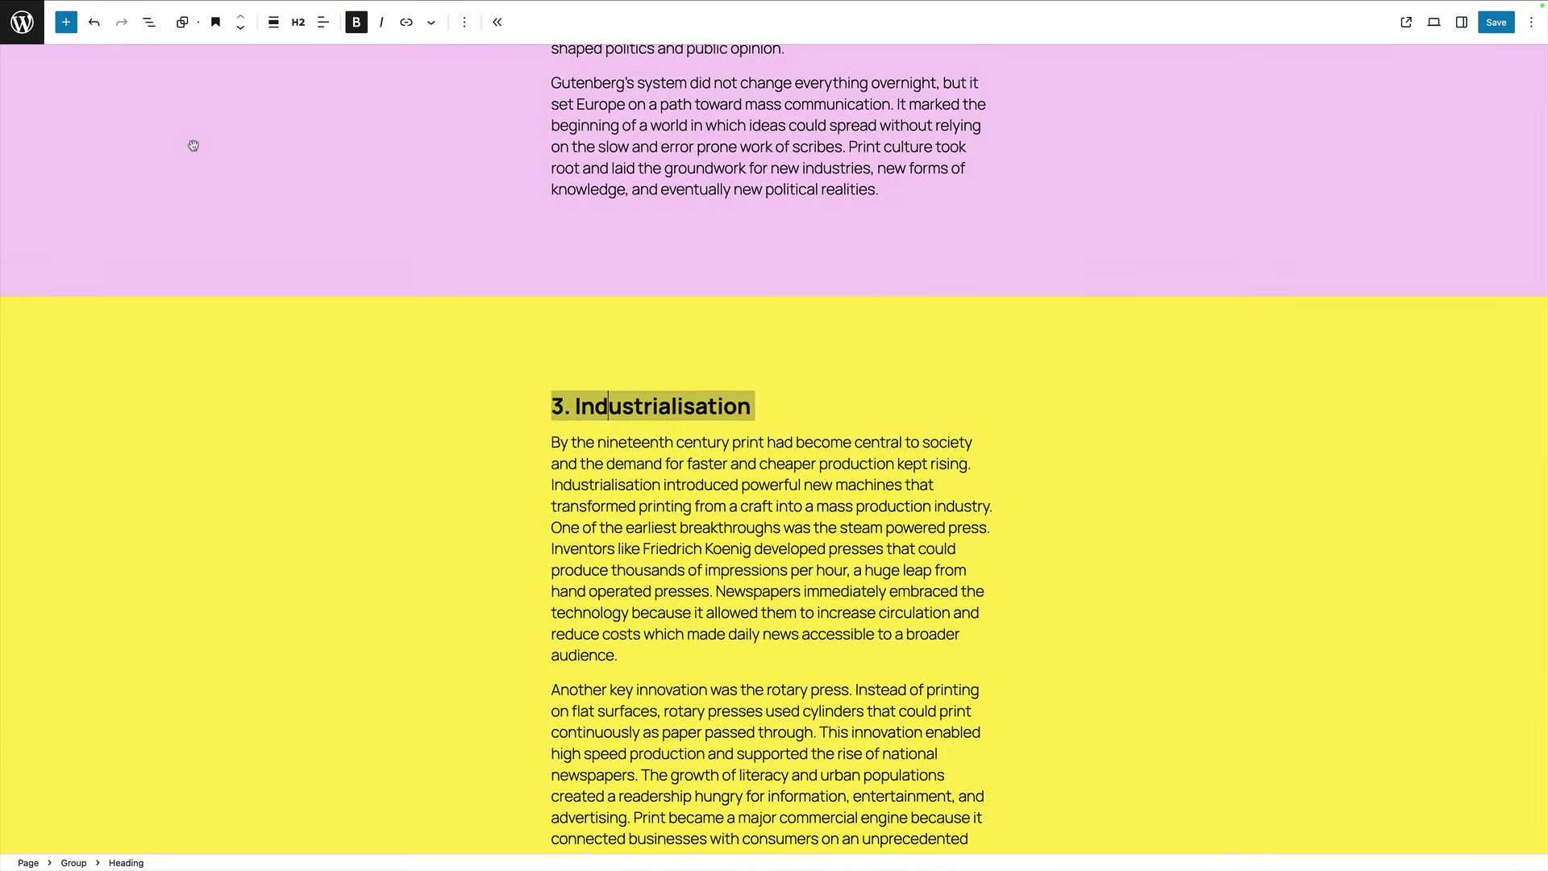
pyautogui.click(150, 29)
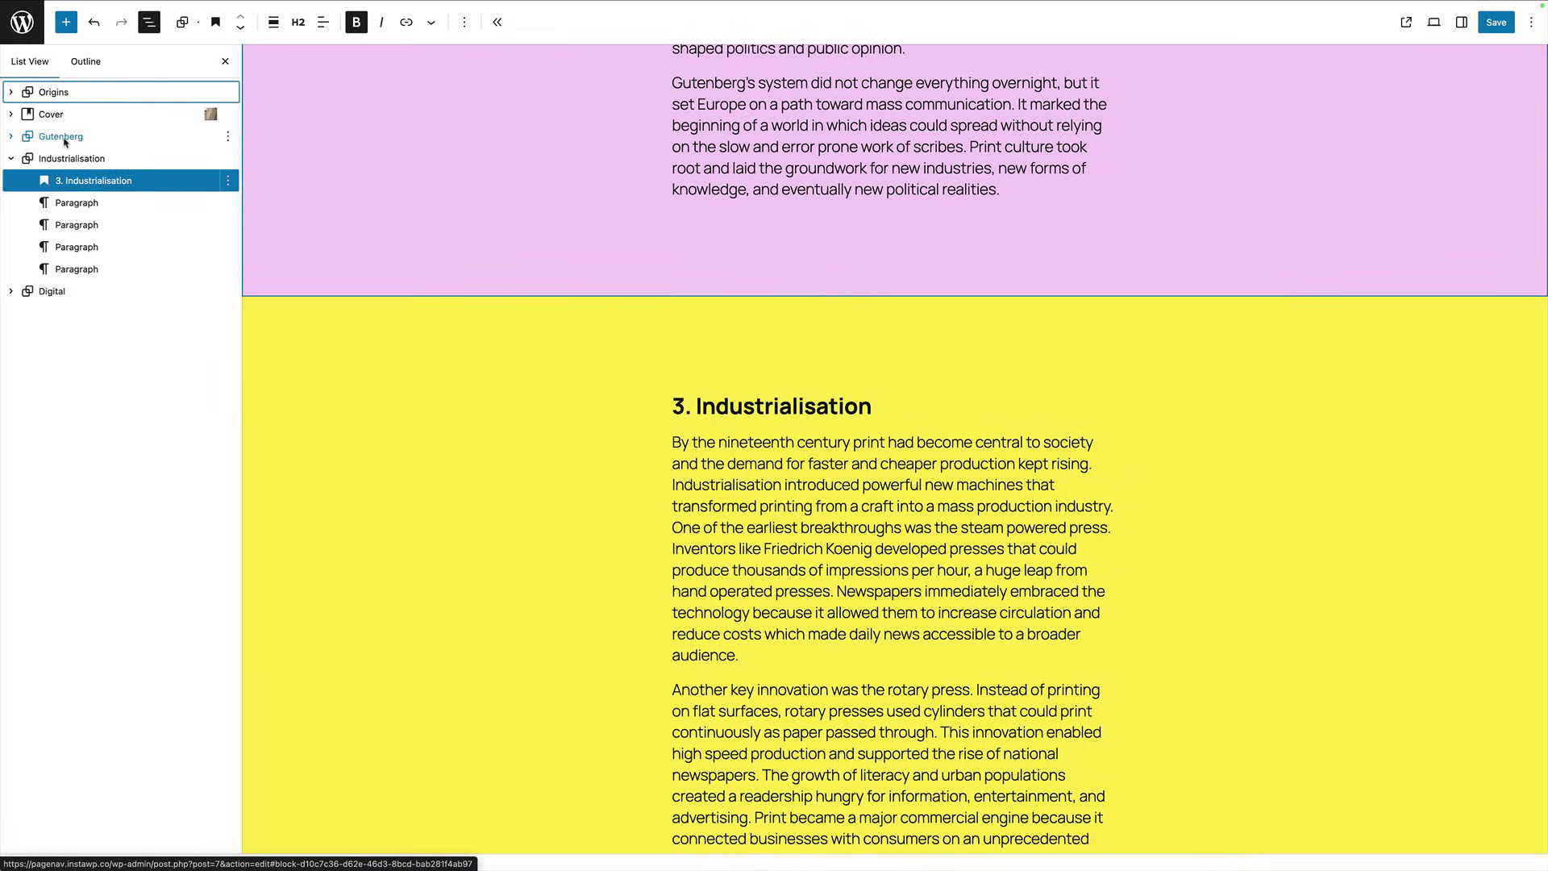
pyautogui.click(65, 139)
pyautogui.click(67, 158)
pyautogui.hotkey('shift', 'alt', 'o')
pyautogui.scroll(7, 644, 305)
pyautogui.scroll(10, 644, 306)
# Step: Add the In-Page Navigation Menu block below the Home title with /in, then save and view the page
pyautogui.click(684, 117)
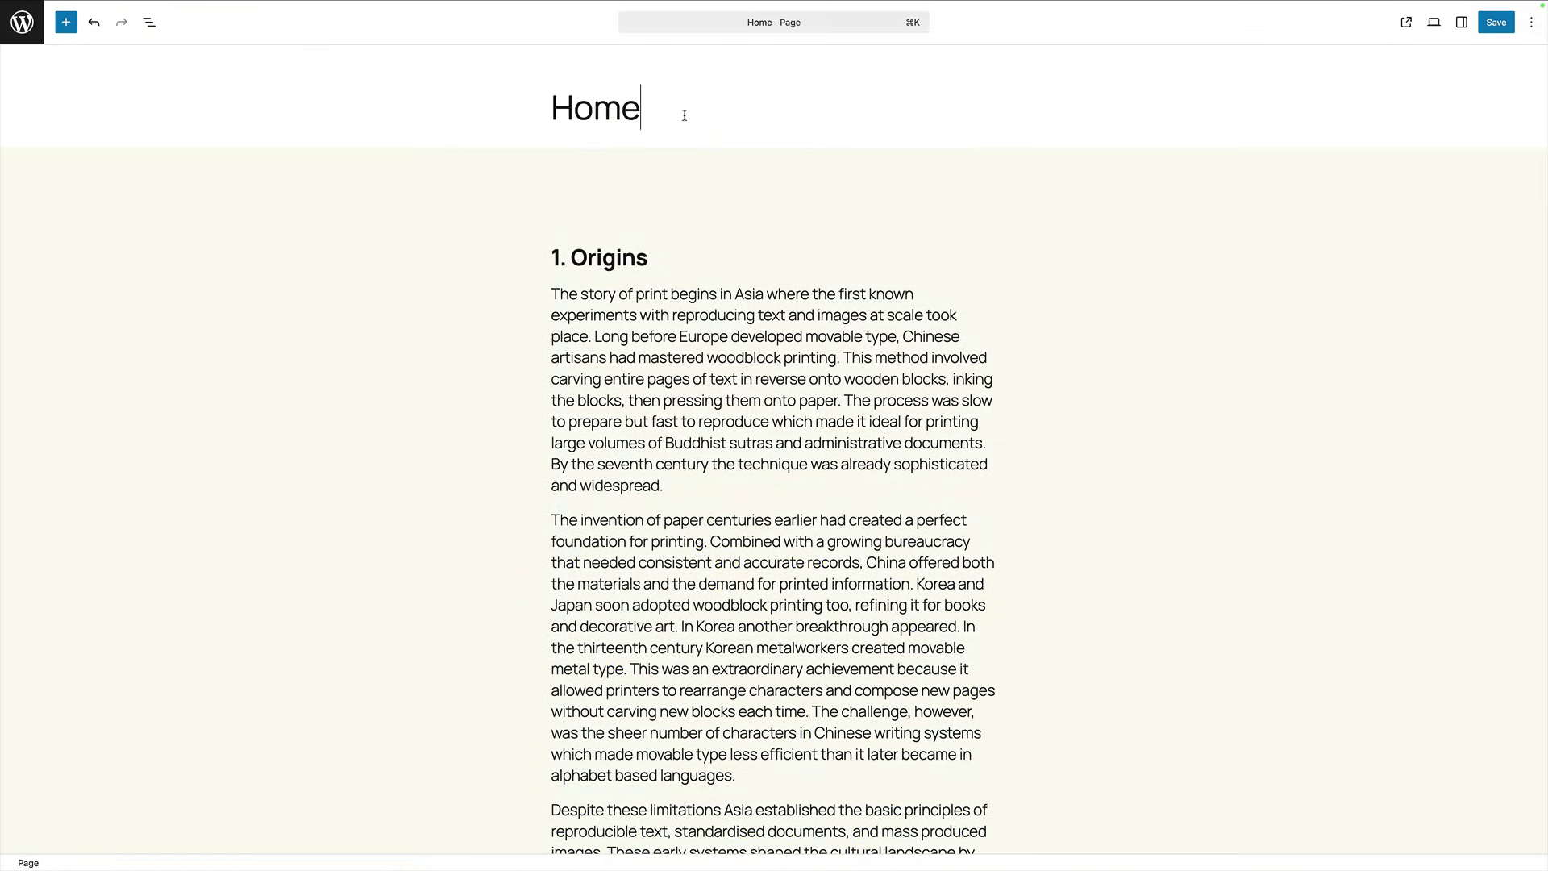
pyautogui.press('Return')
pyautogui.write('/in')
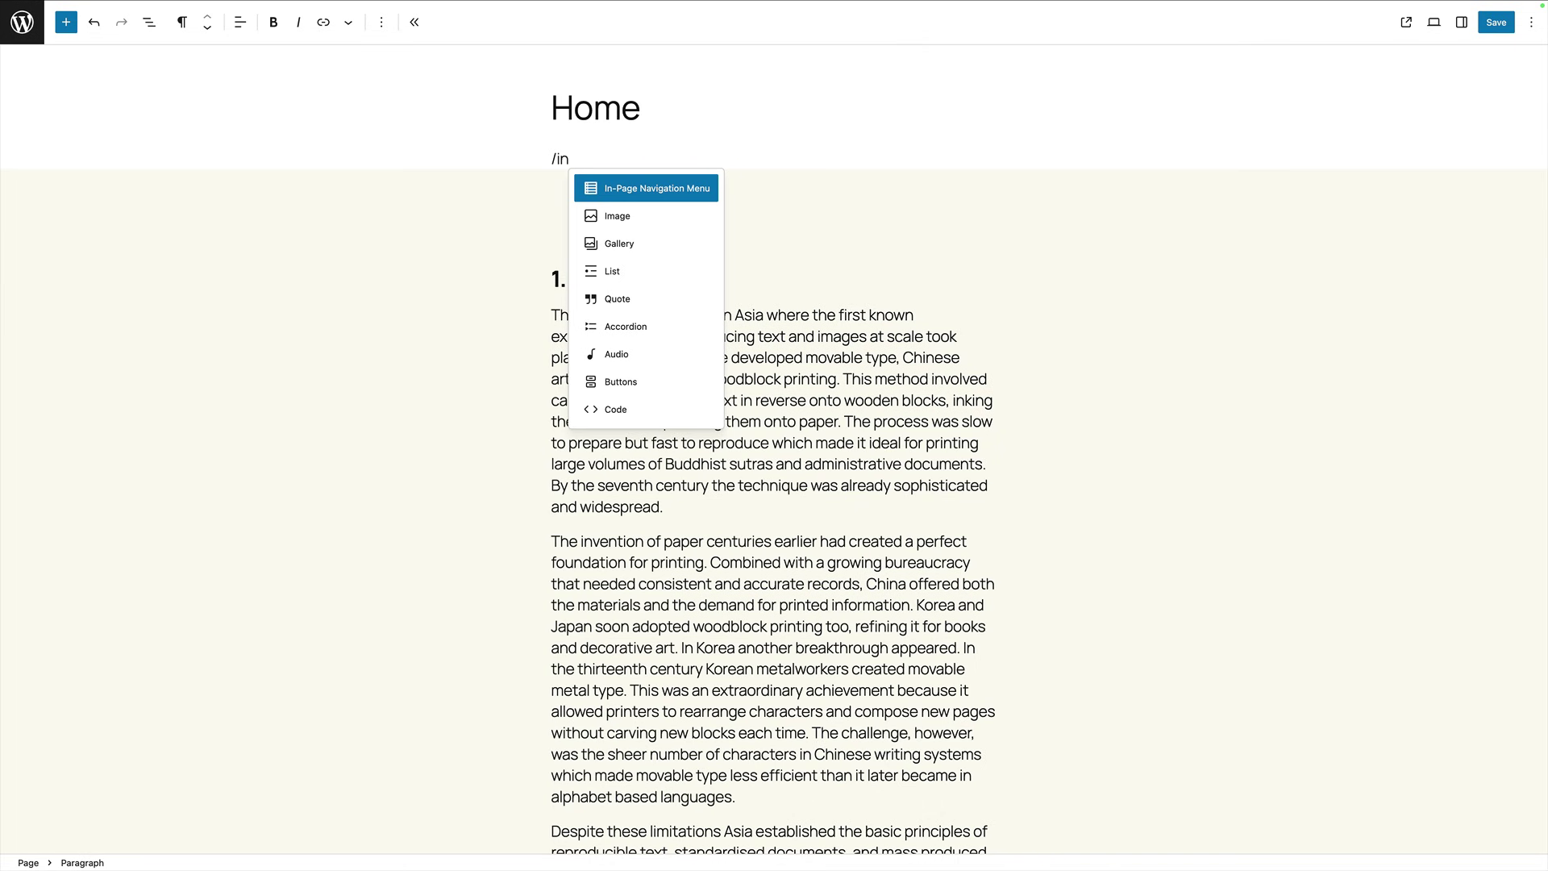
pyautogui.press('Return')
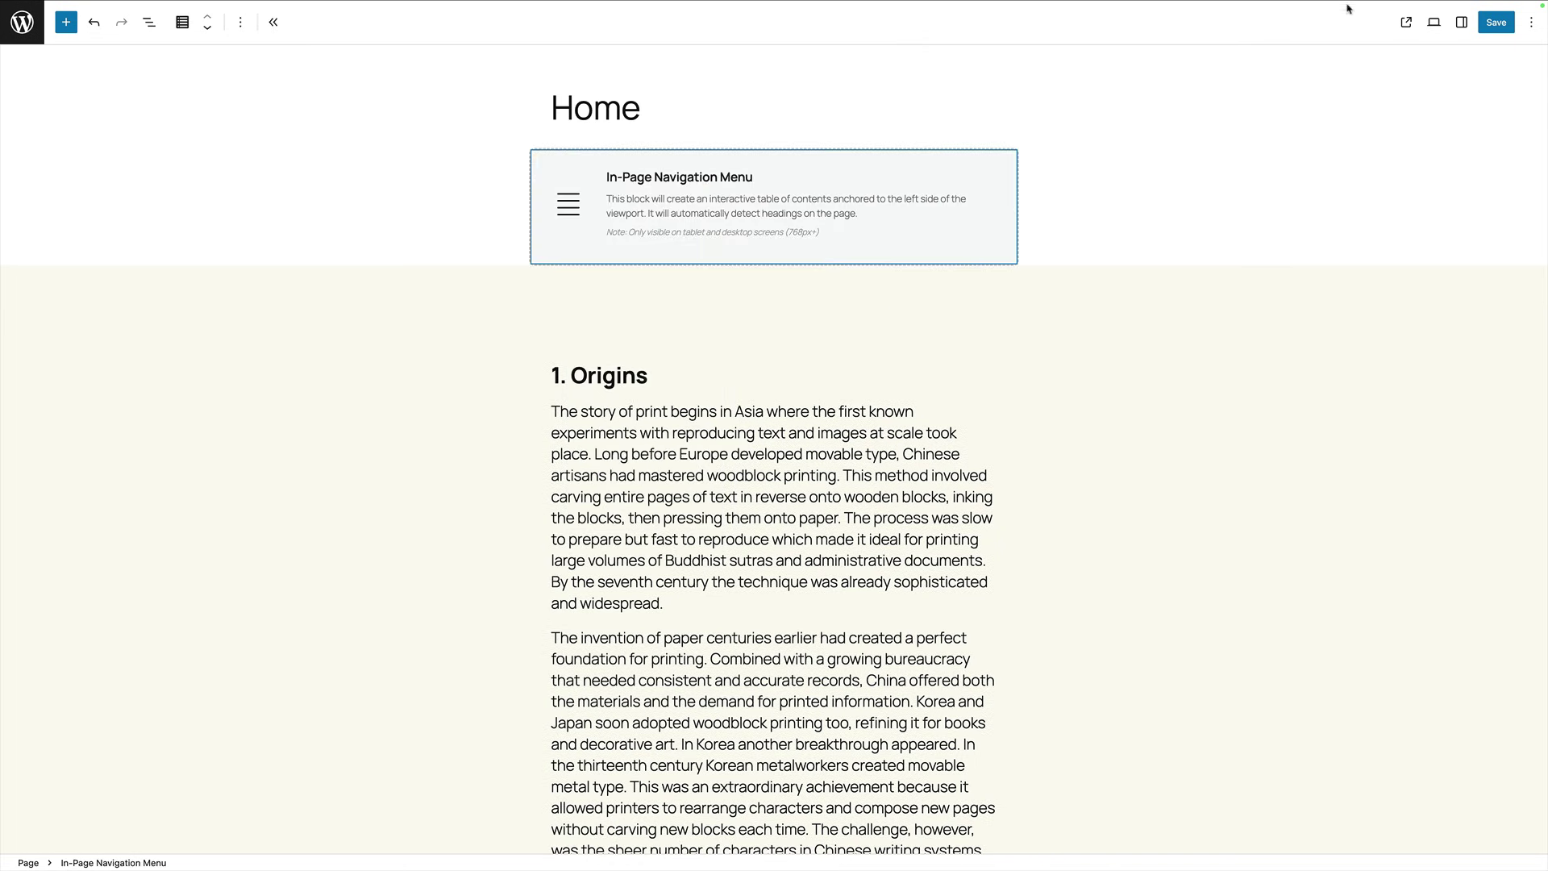
pyautogui.click(1493, 22)
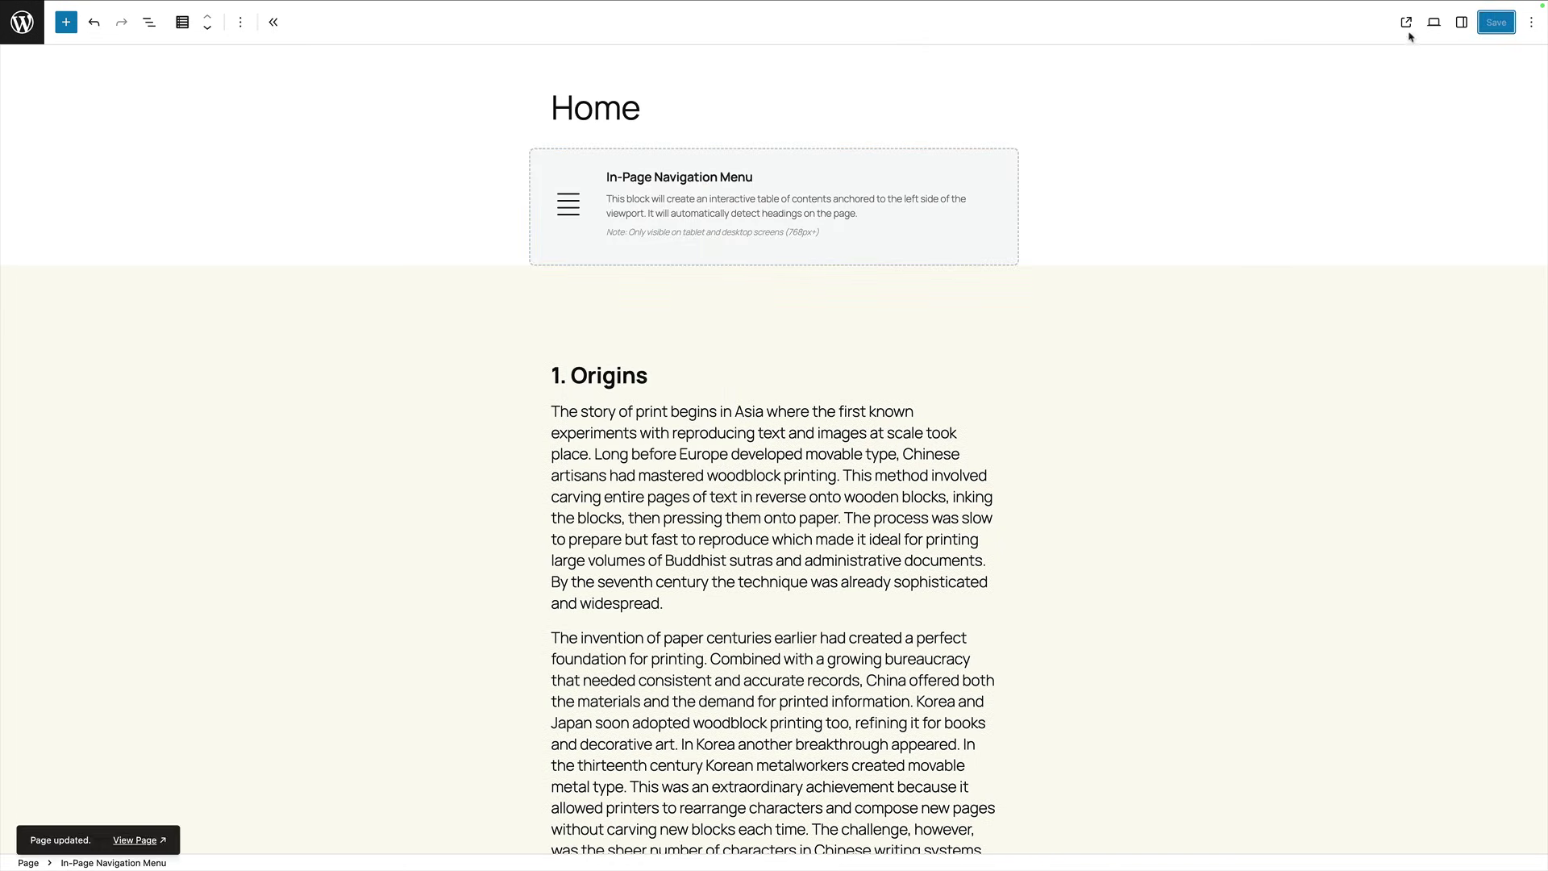
pyautogui.click(1391, 21)
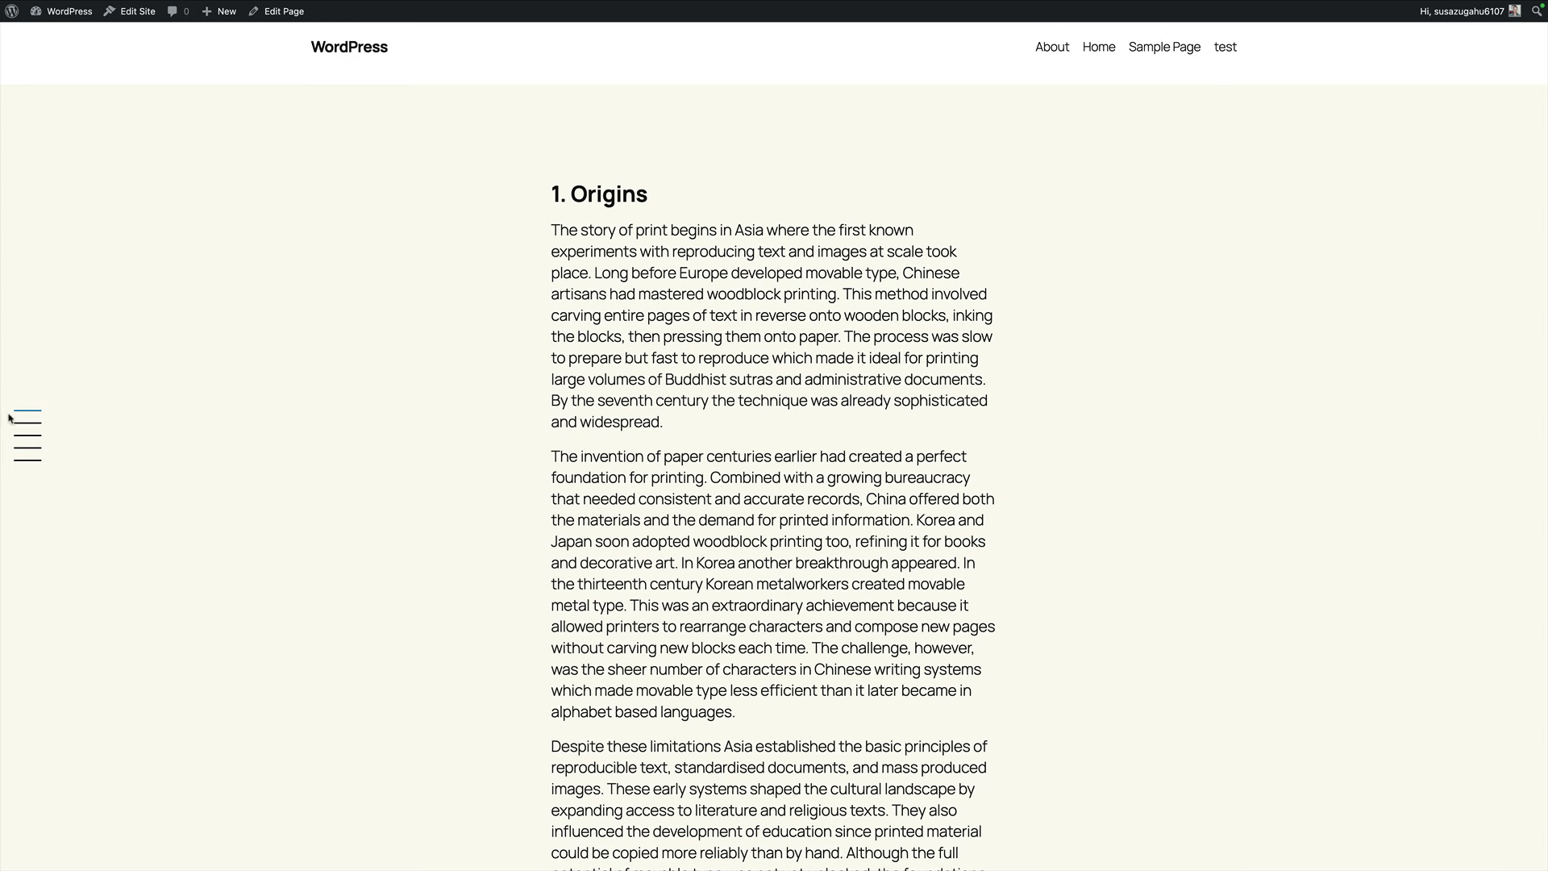
# Step: Use the left-side menu to jump to 2. Gutenberg, 3. Industrialisation and 4. The Digital Age
pyautogui.click(25, 434)
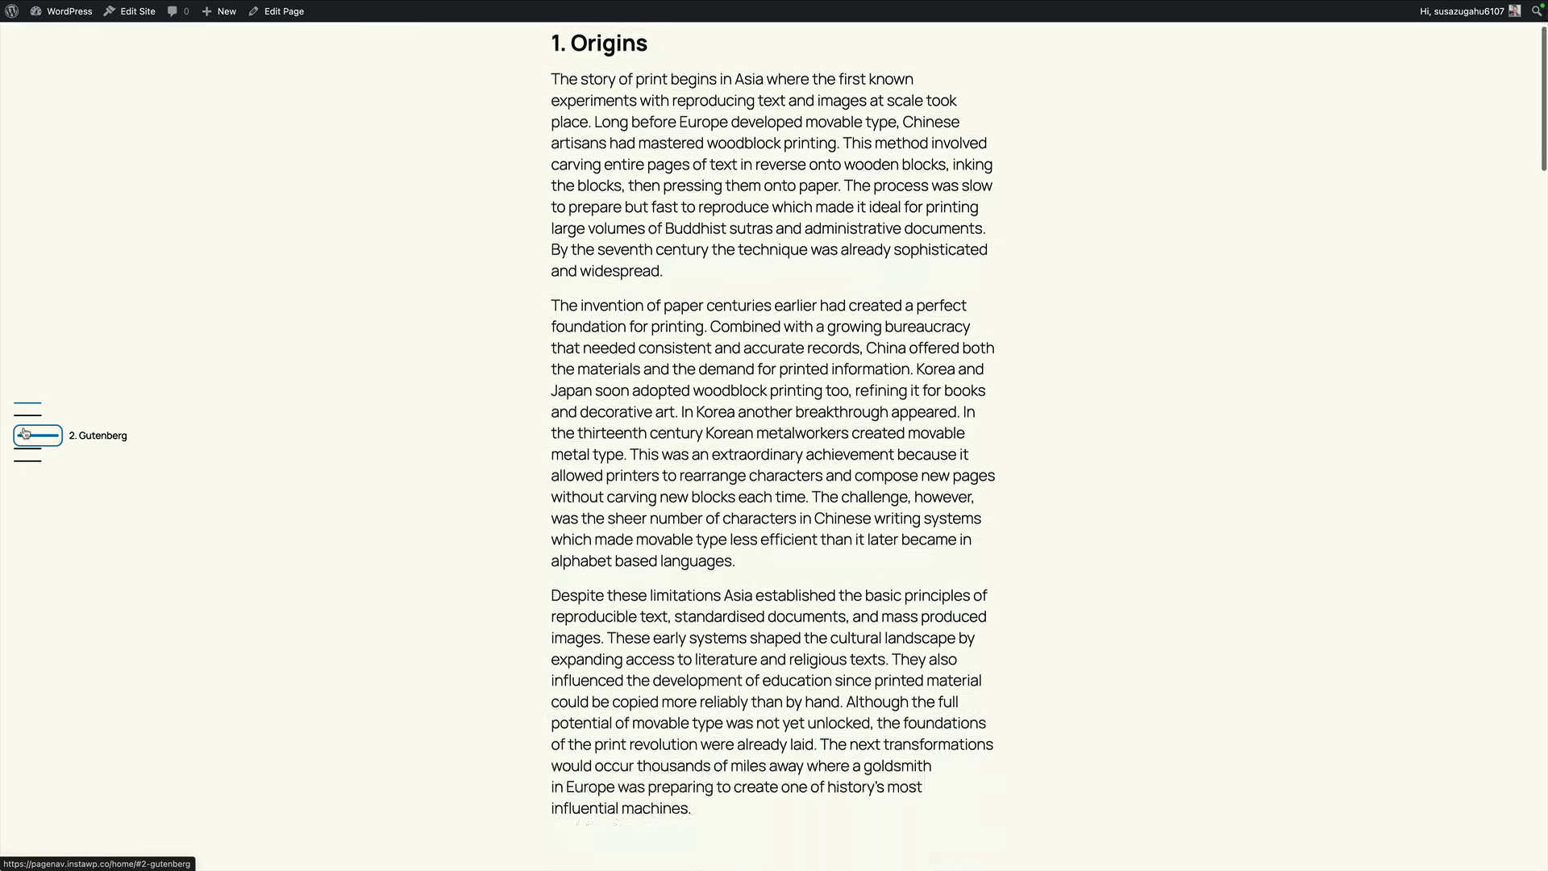
pyautogui.click(25, 448)
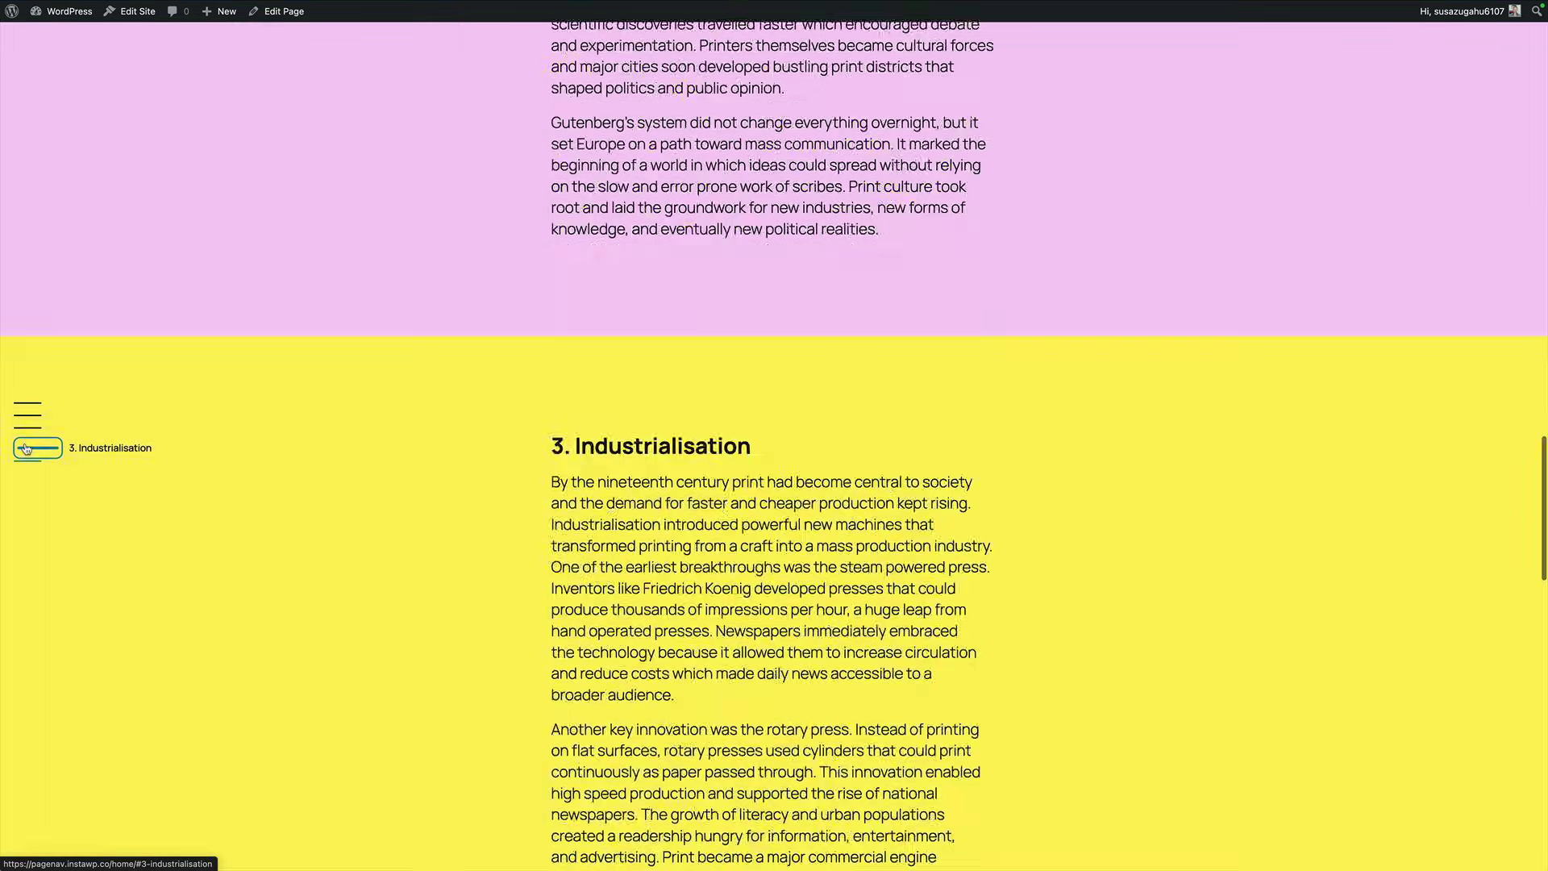
pyautogui.click(25, 458)
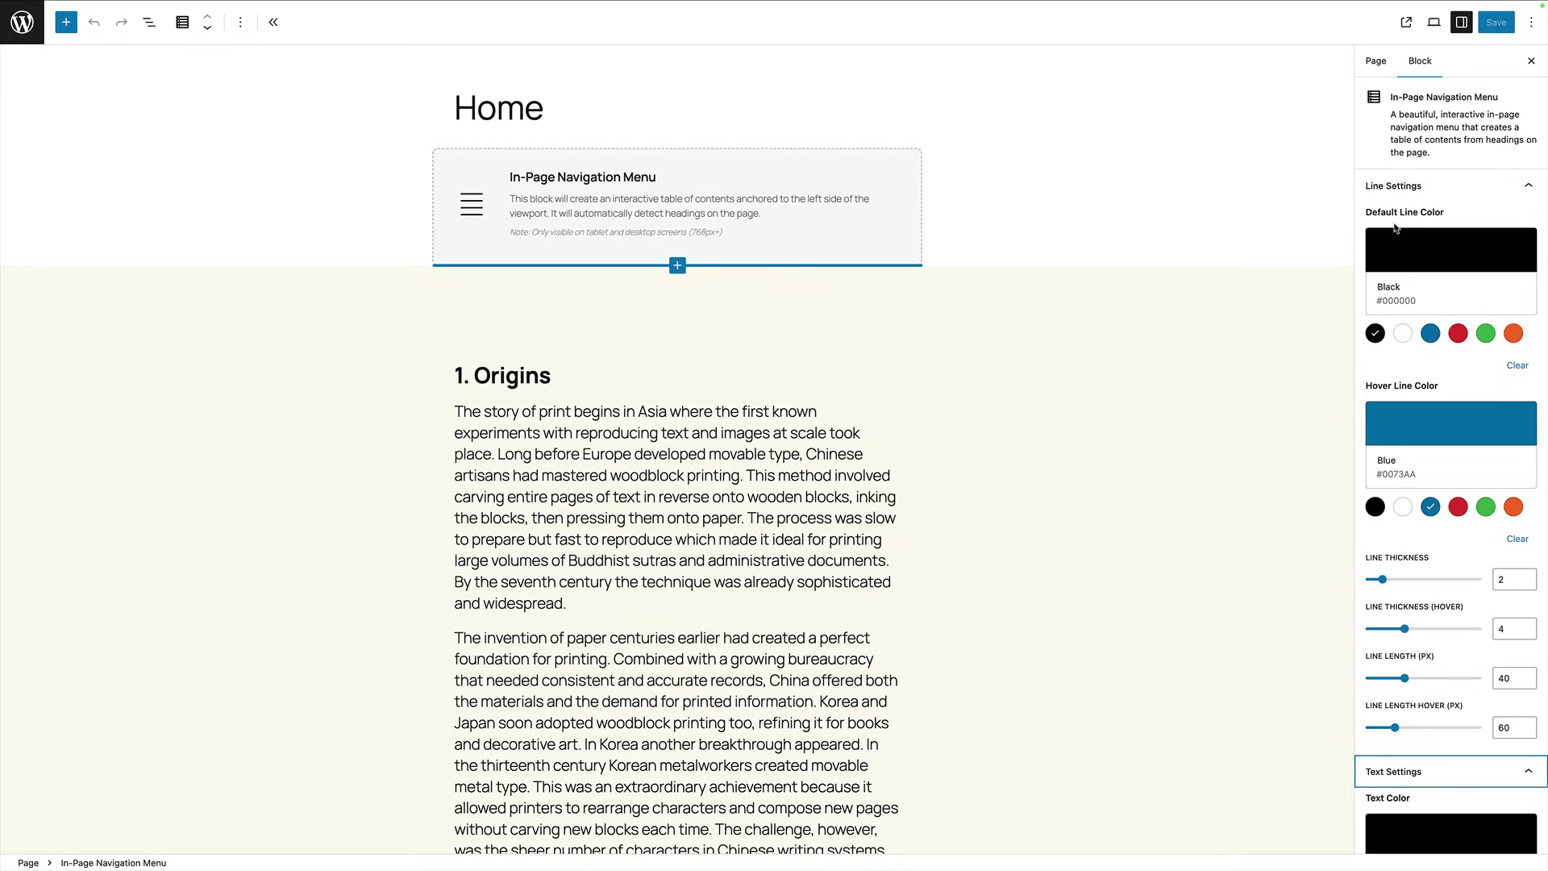
# Step: Select the In-Page Navigation Menu block and review its Line Settings and Text Settings
pyautogui.click(718, 198)
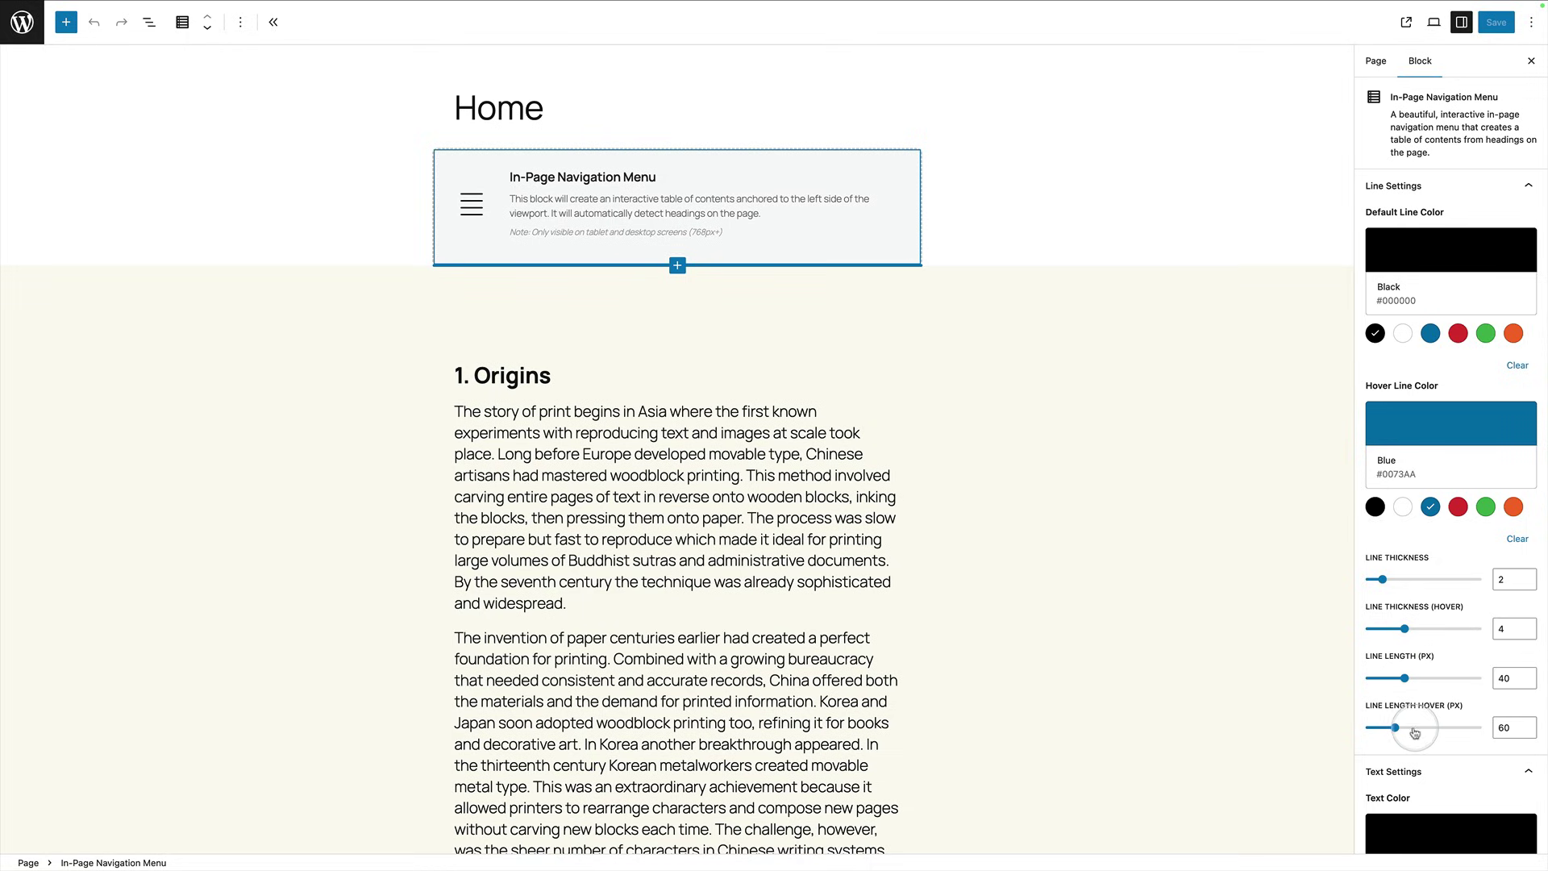
pyautogui.scroll(-2, 1424, 746)
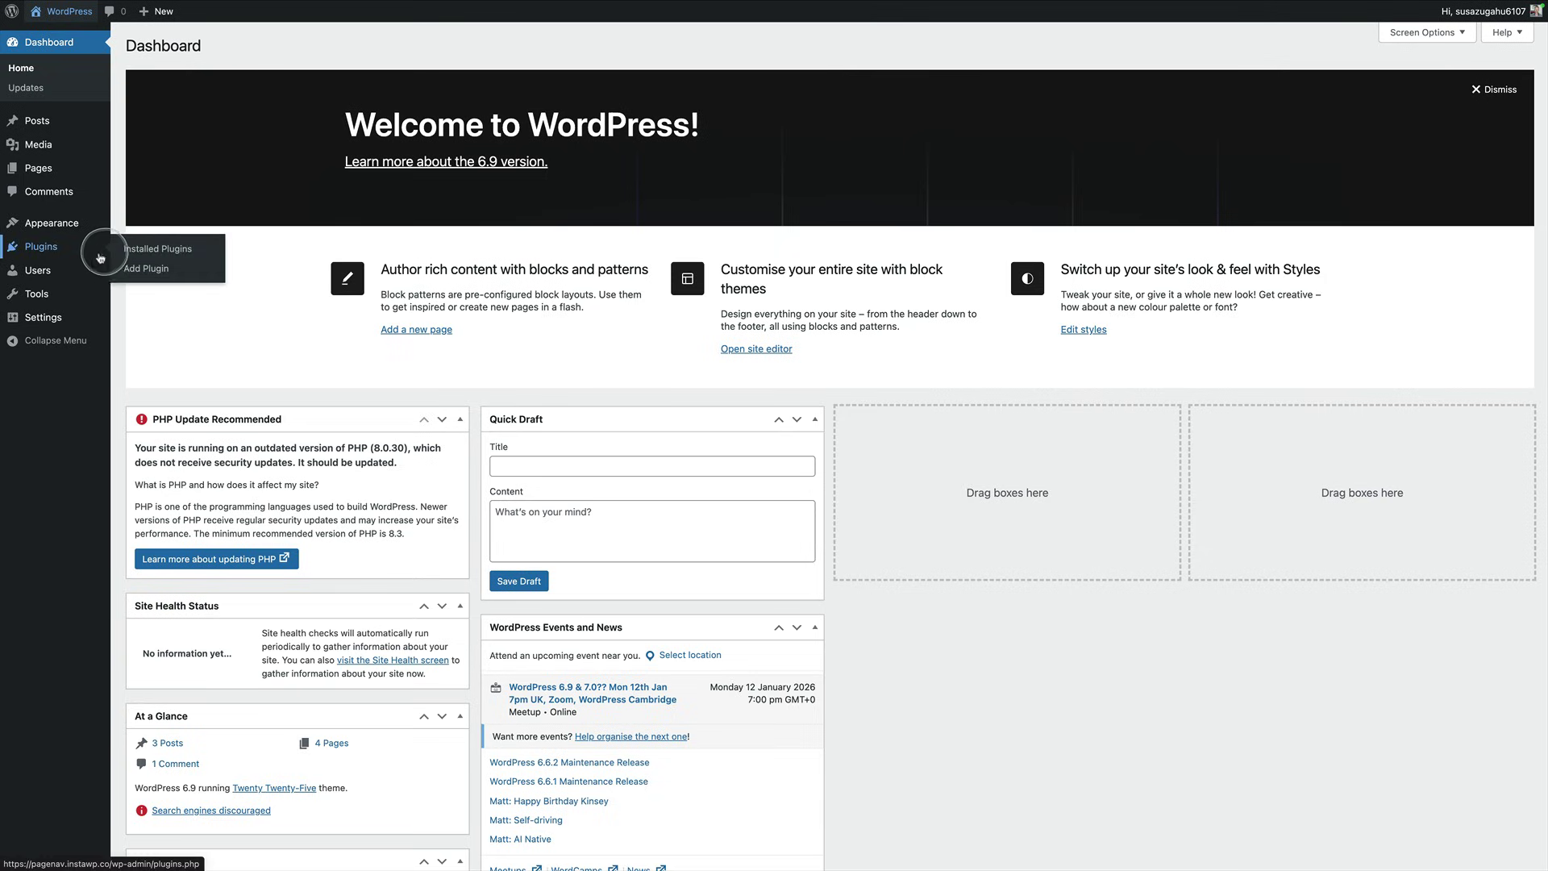
# Step: Go to Appearance > Editor > Templates and open the Single Posts template
pyautogui.moveTo(61, 220)
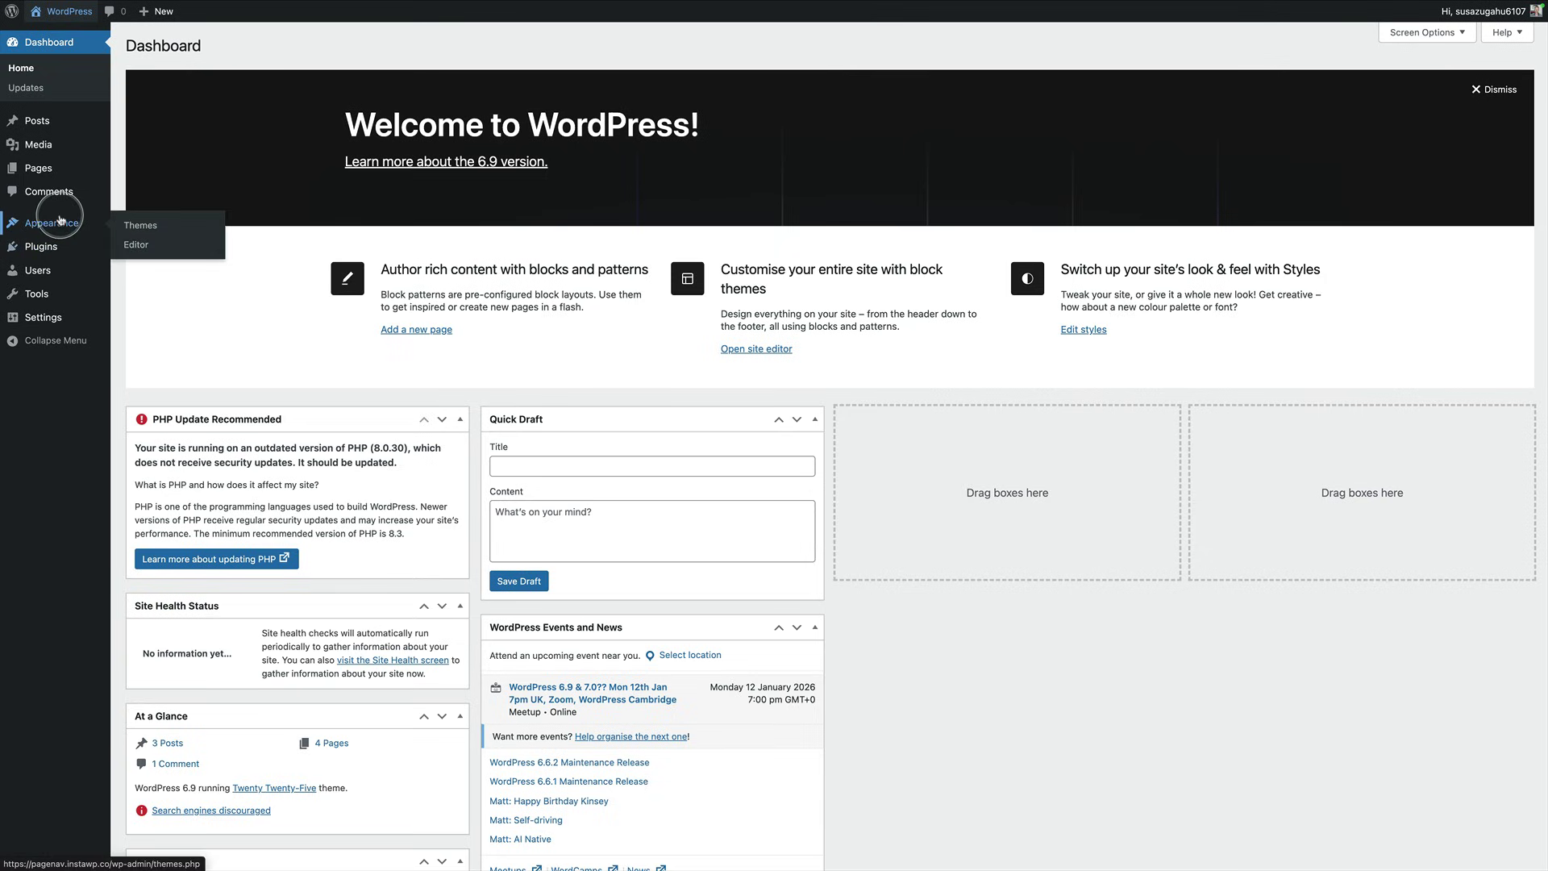
pyautogui.click(129, 241)
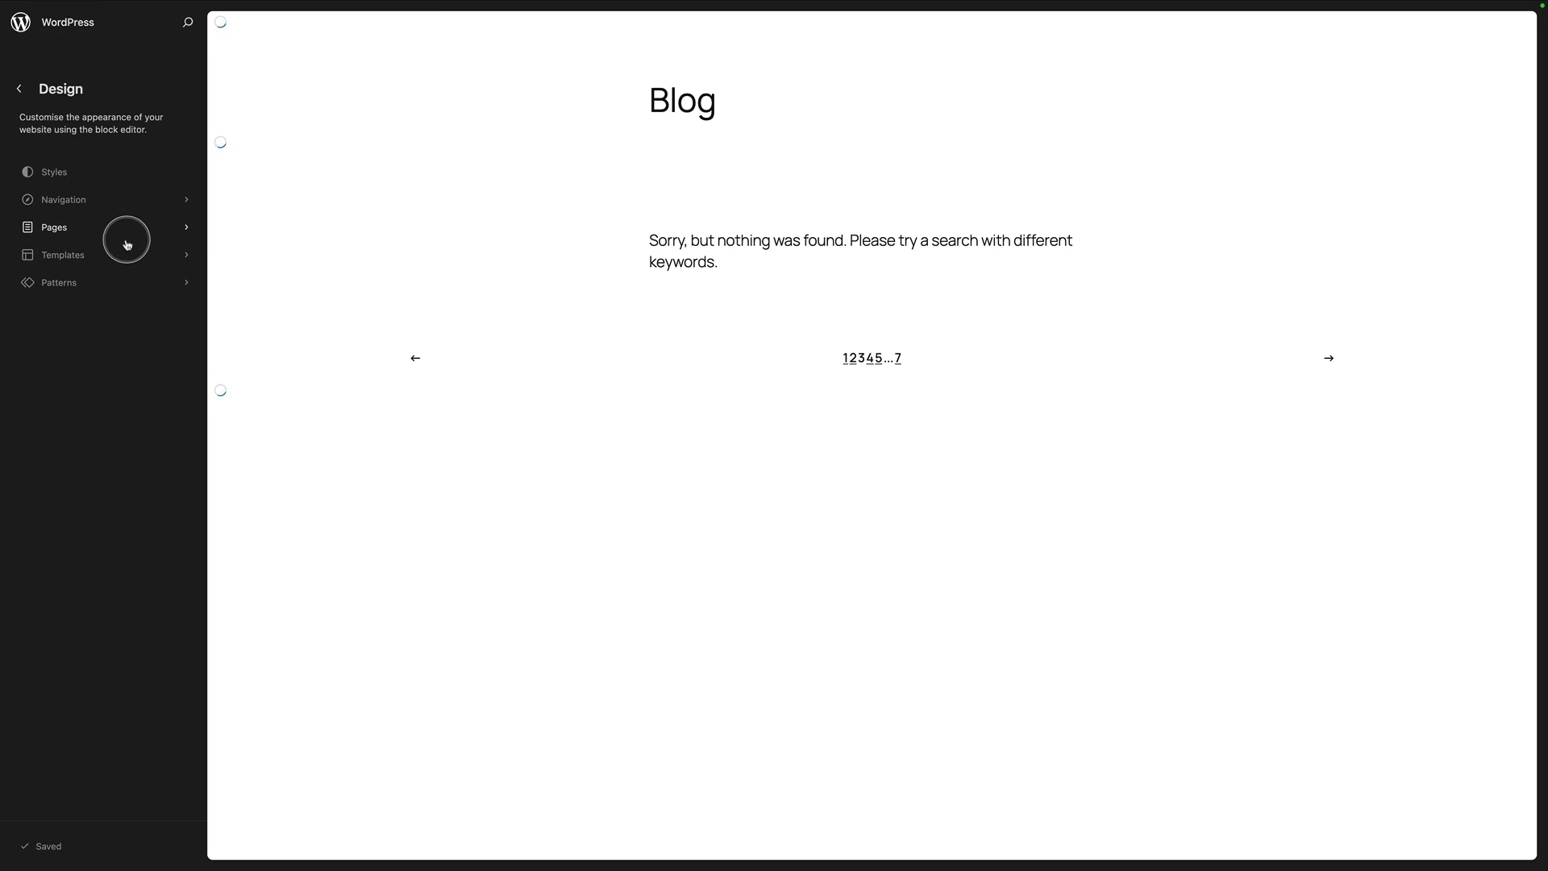
pyautogui.click(95, 264)
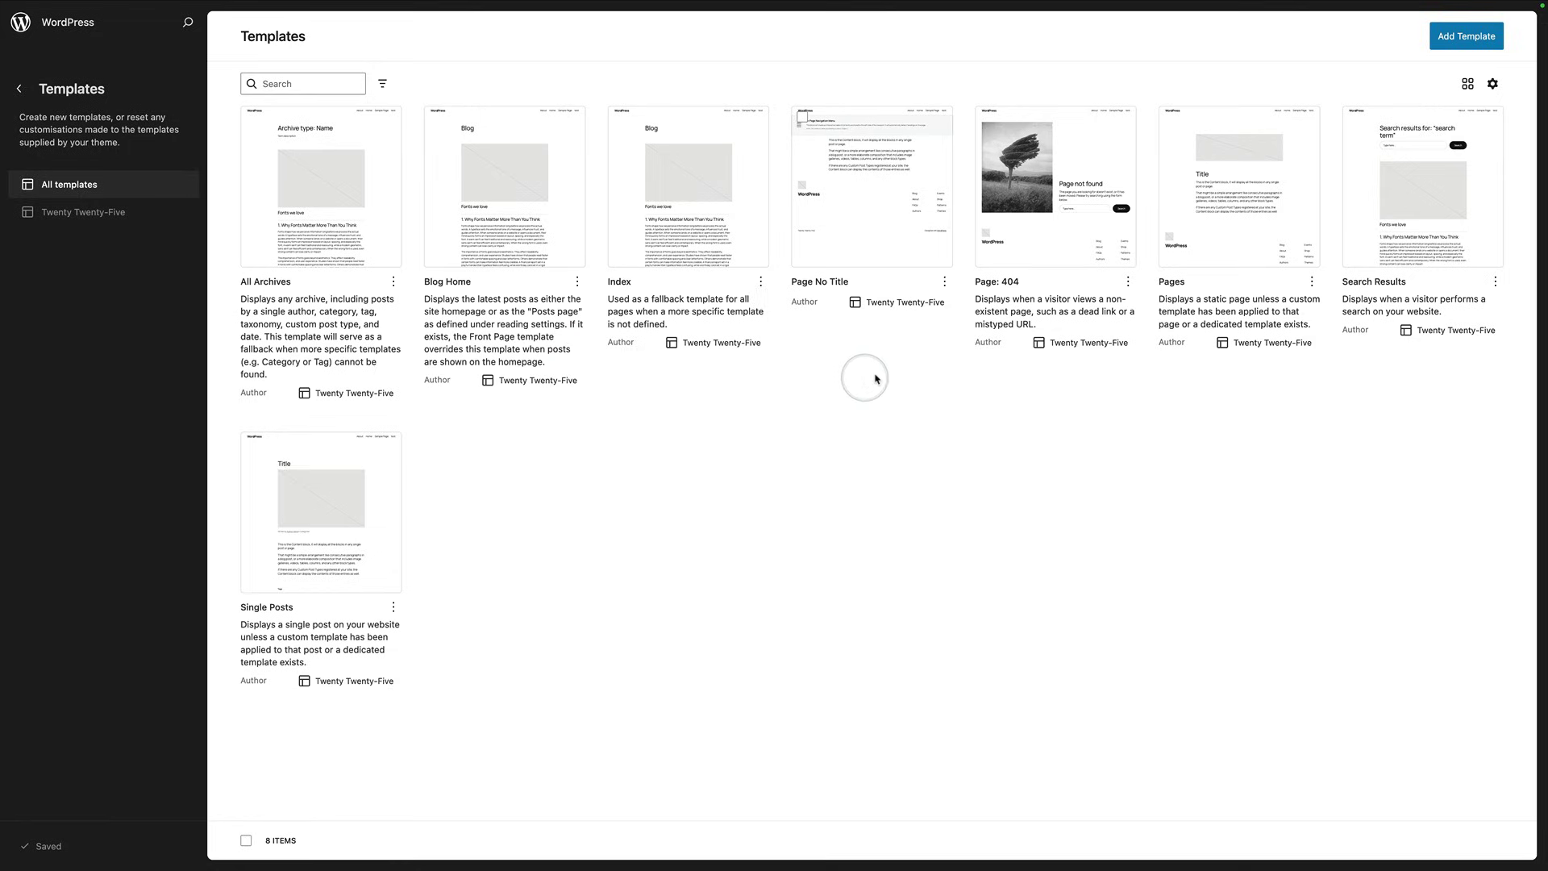
pyautogui.click(313, 542)
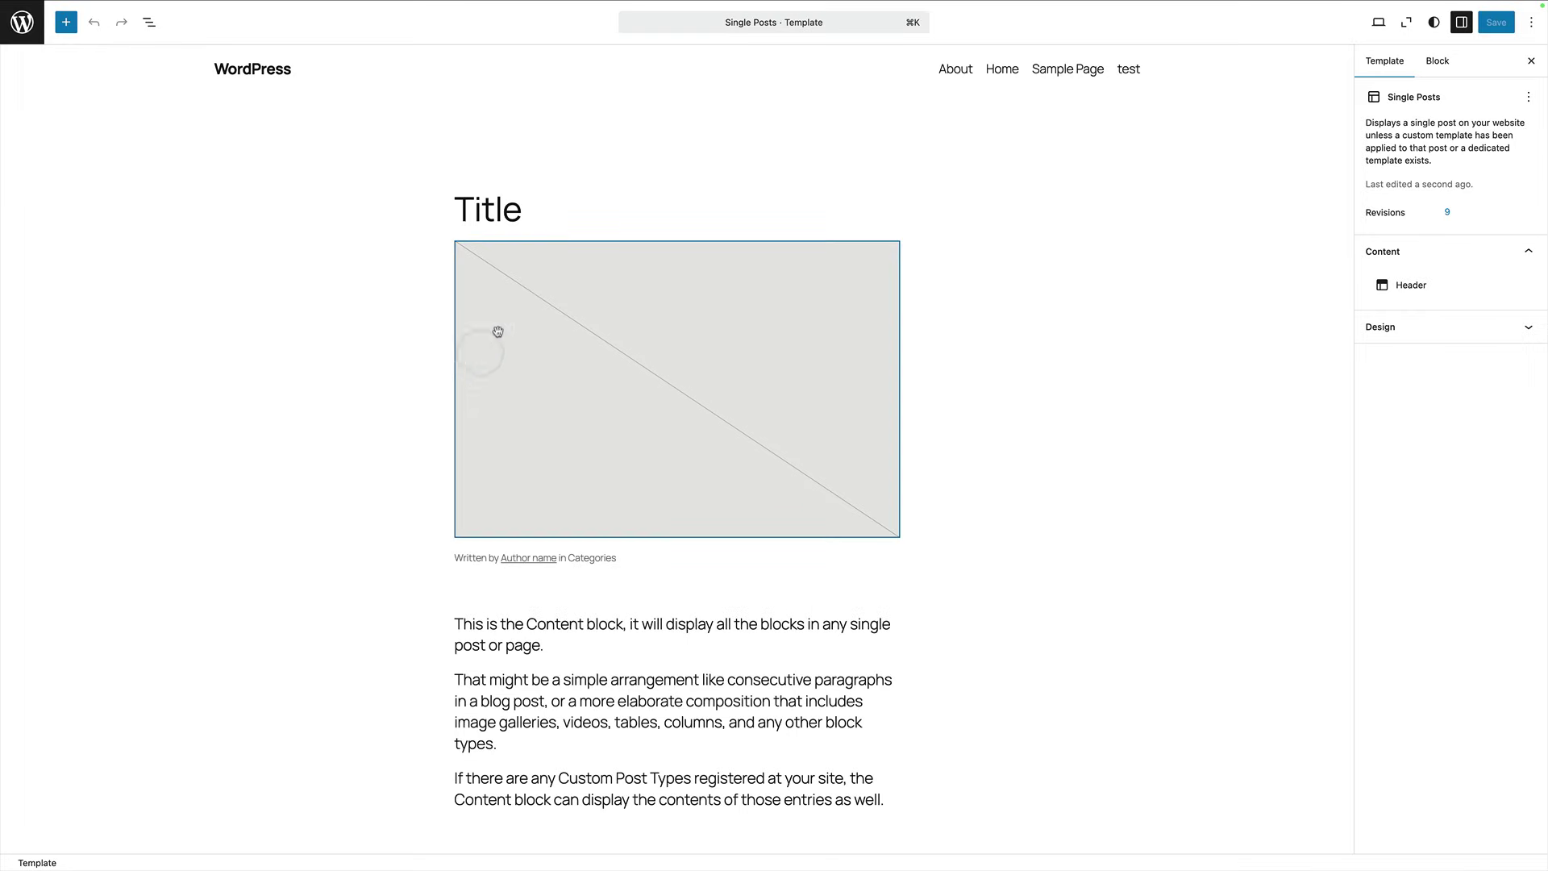
# Step: Insert an In-Page Navigation Menu block directly below the template's Title block
pyautogui.click(545, 223)
pyautogui.press('Return')
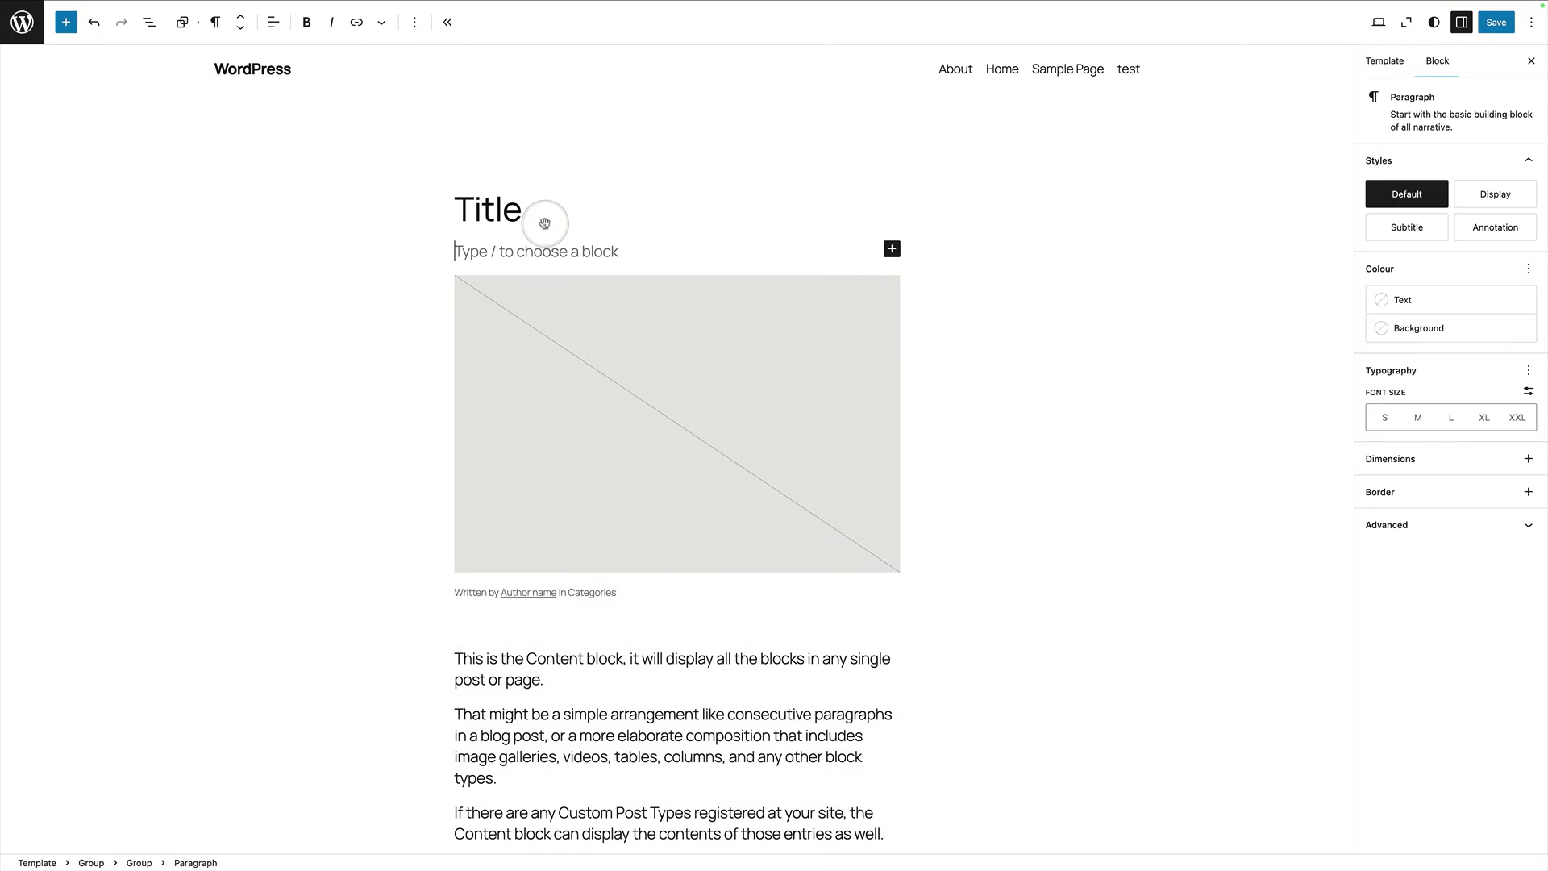
pyautogui.write('/in')
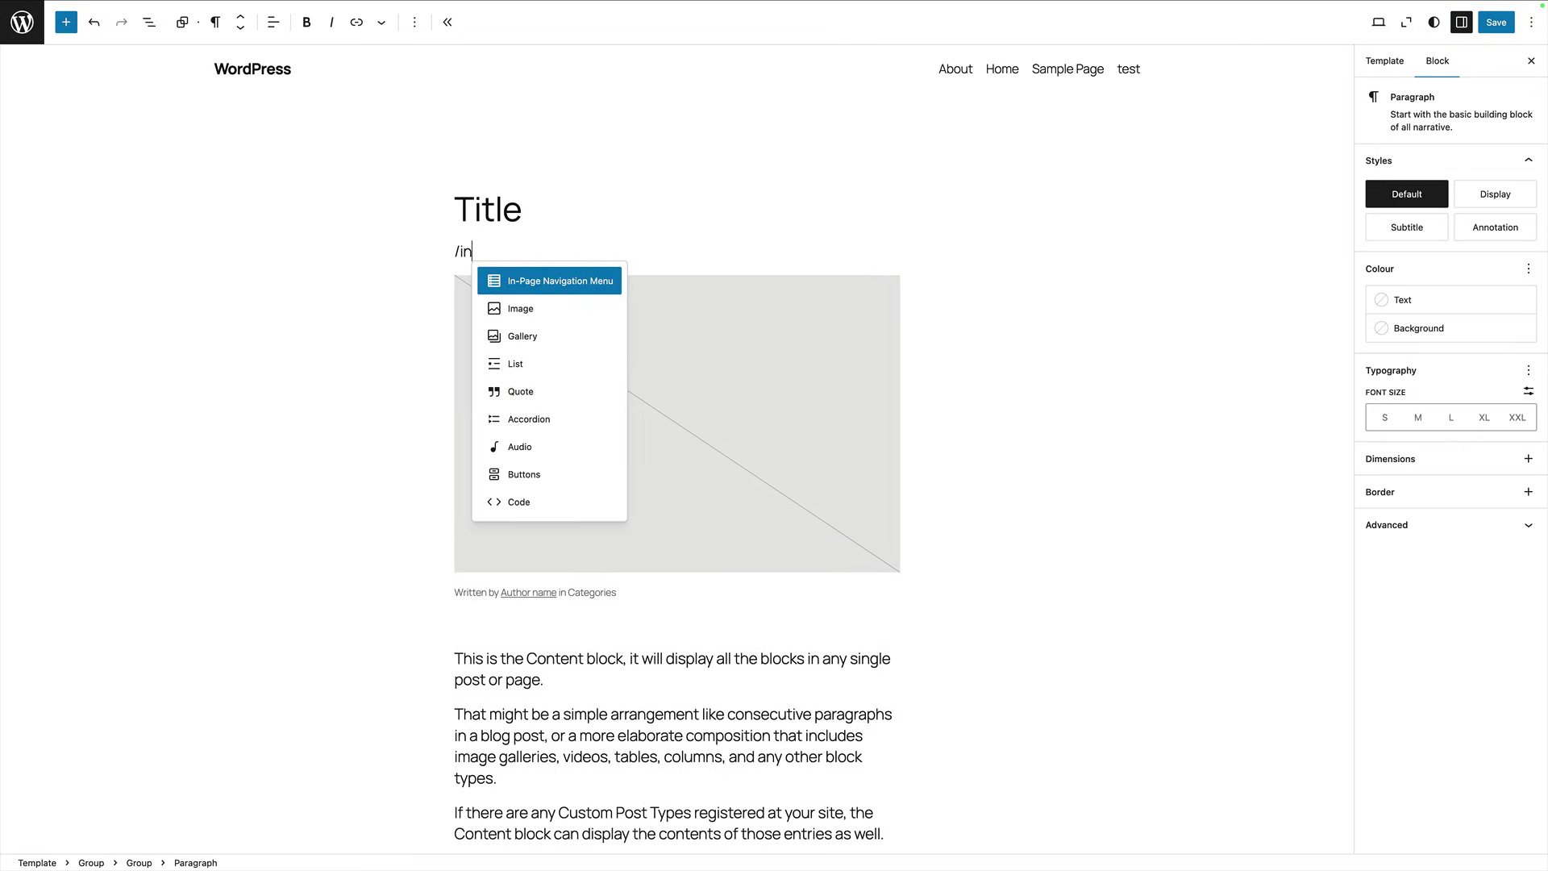
pyautogui.press('Return')
pyautogui.scroll(-3, 564, 210)
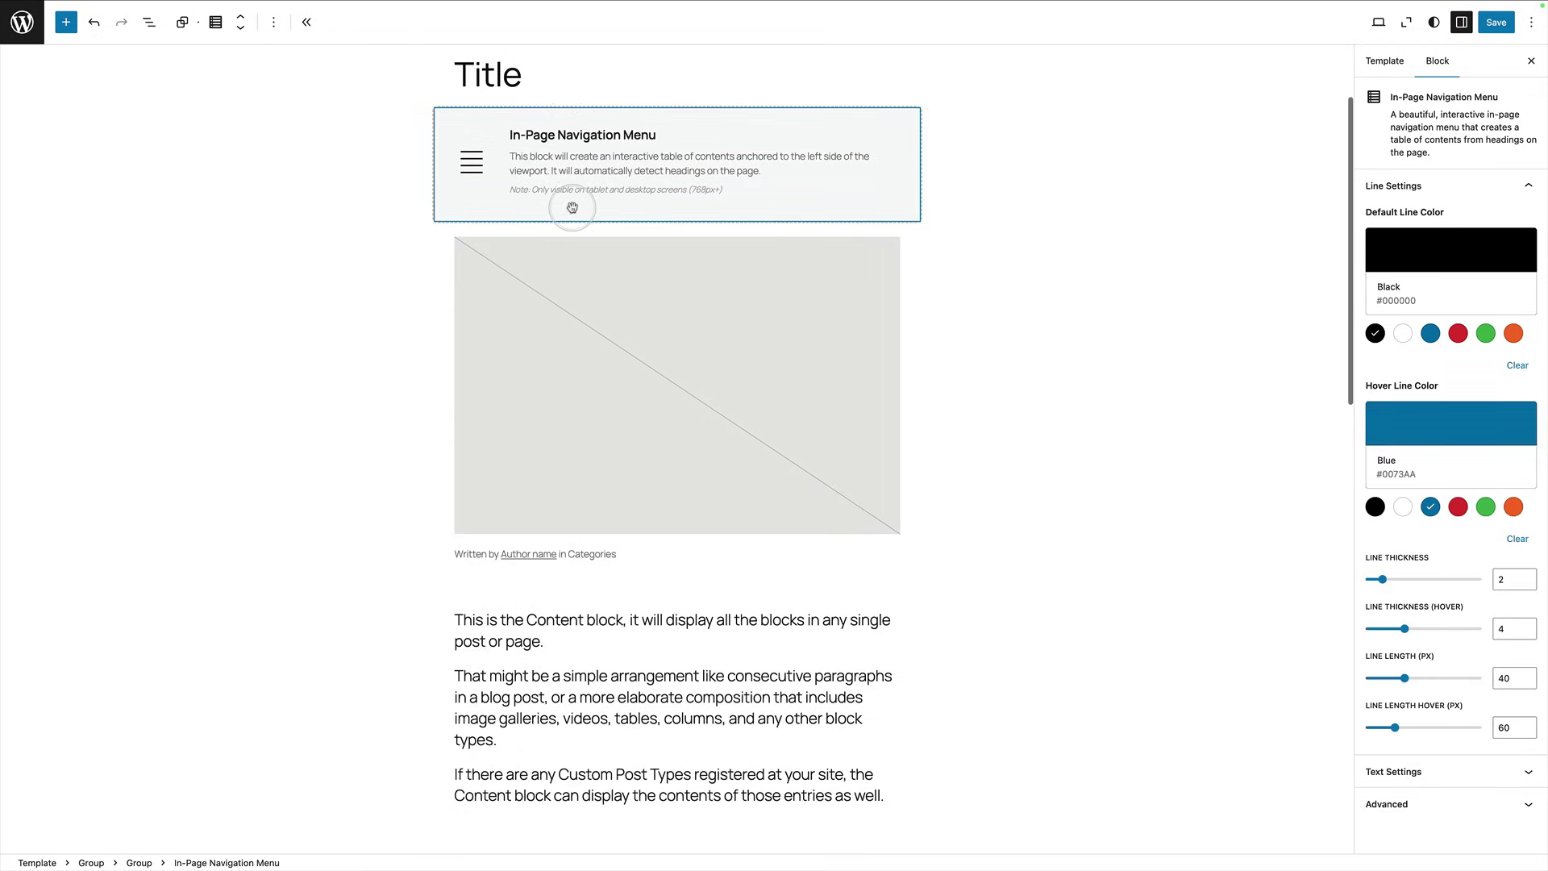
# Step: Save the Single Posts template and go back to the templates list
pyautogui.click(1494, 22)
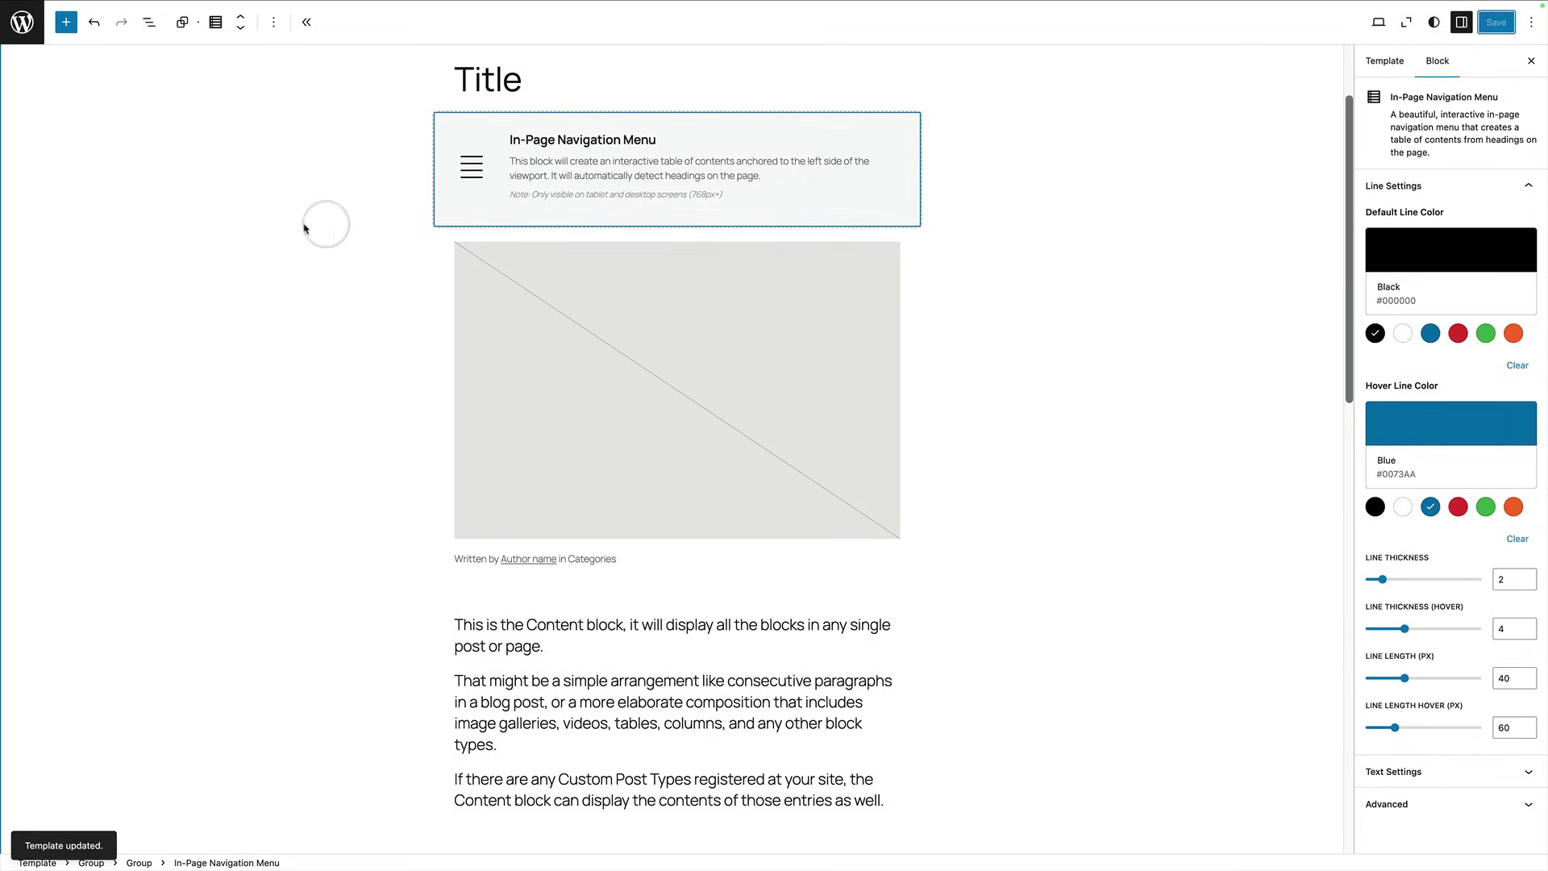
pyautogui.scroll(3, 242, 234)
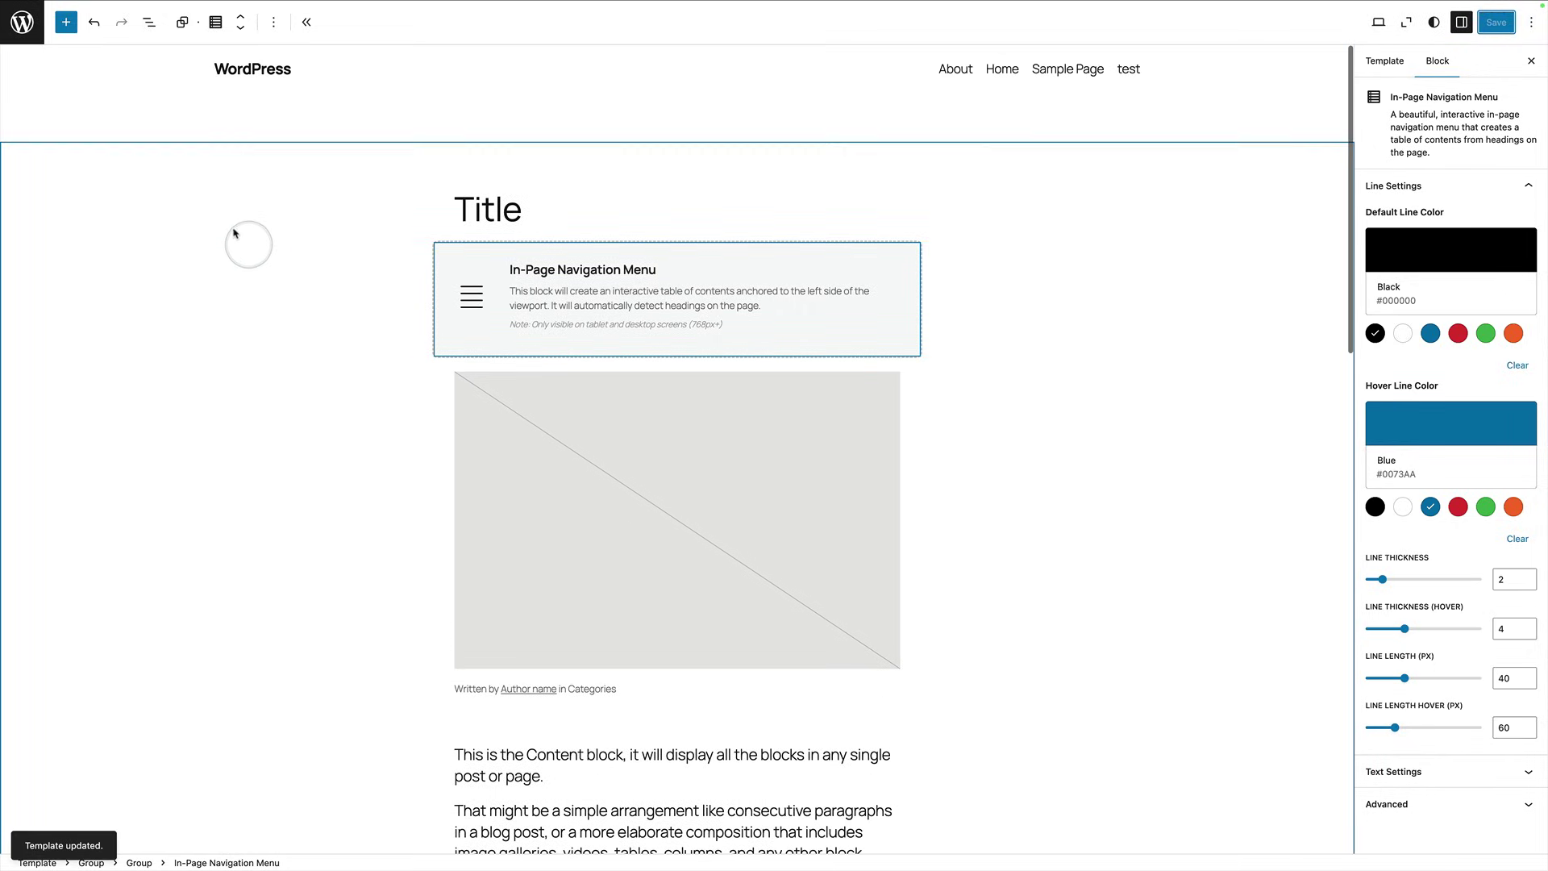
pyautogui.click(19, 22)
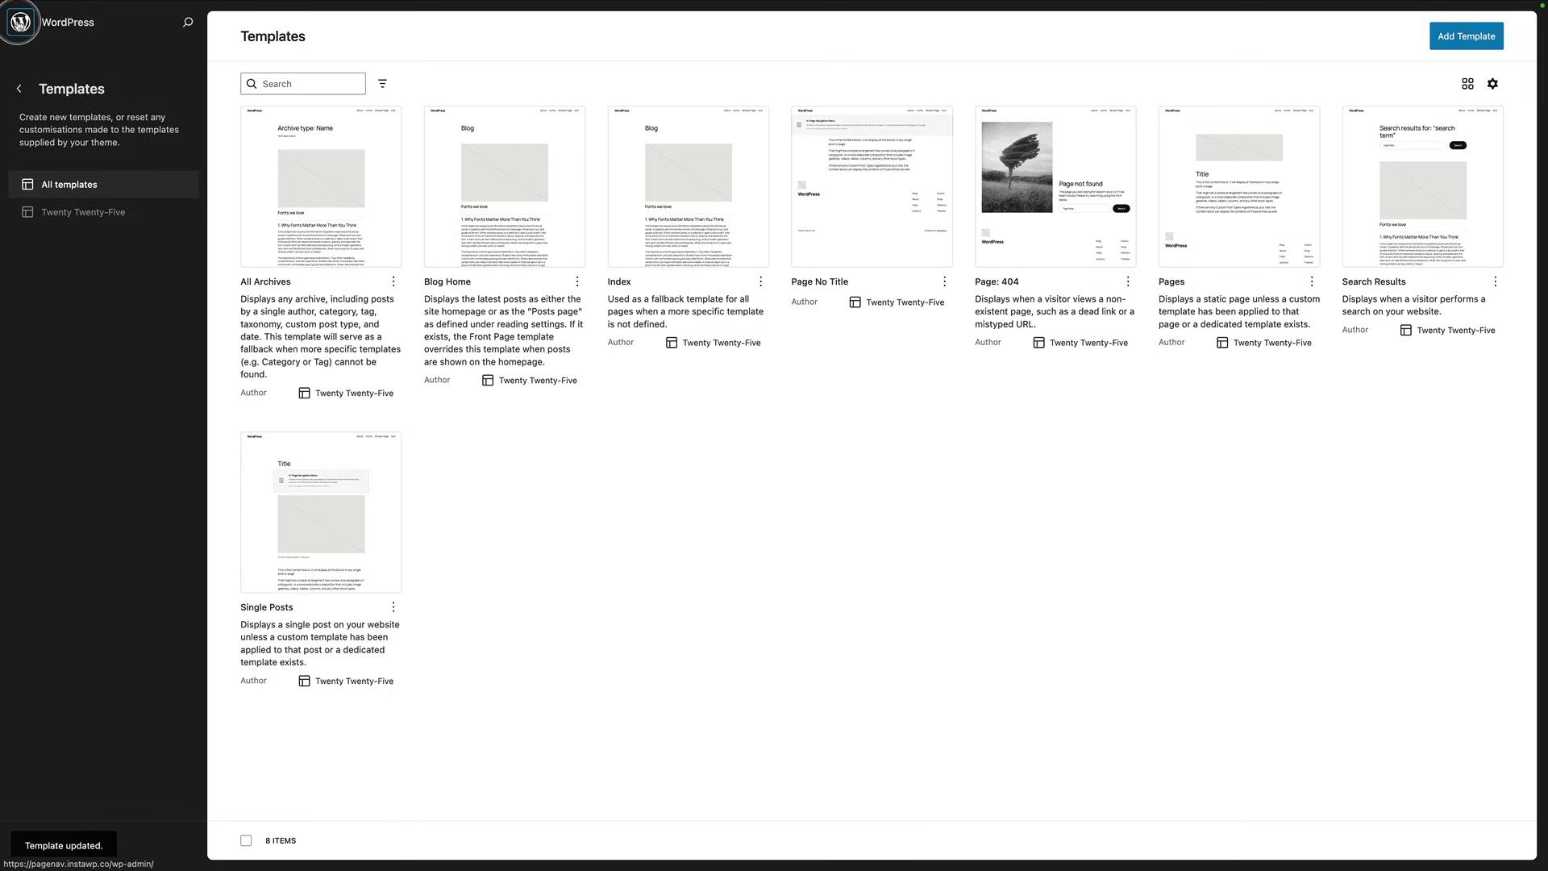
# Step: View the 'Fonts we love' post from the Posts list on the live site
pyautogui.click(19, 22)
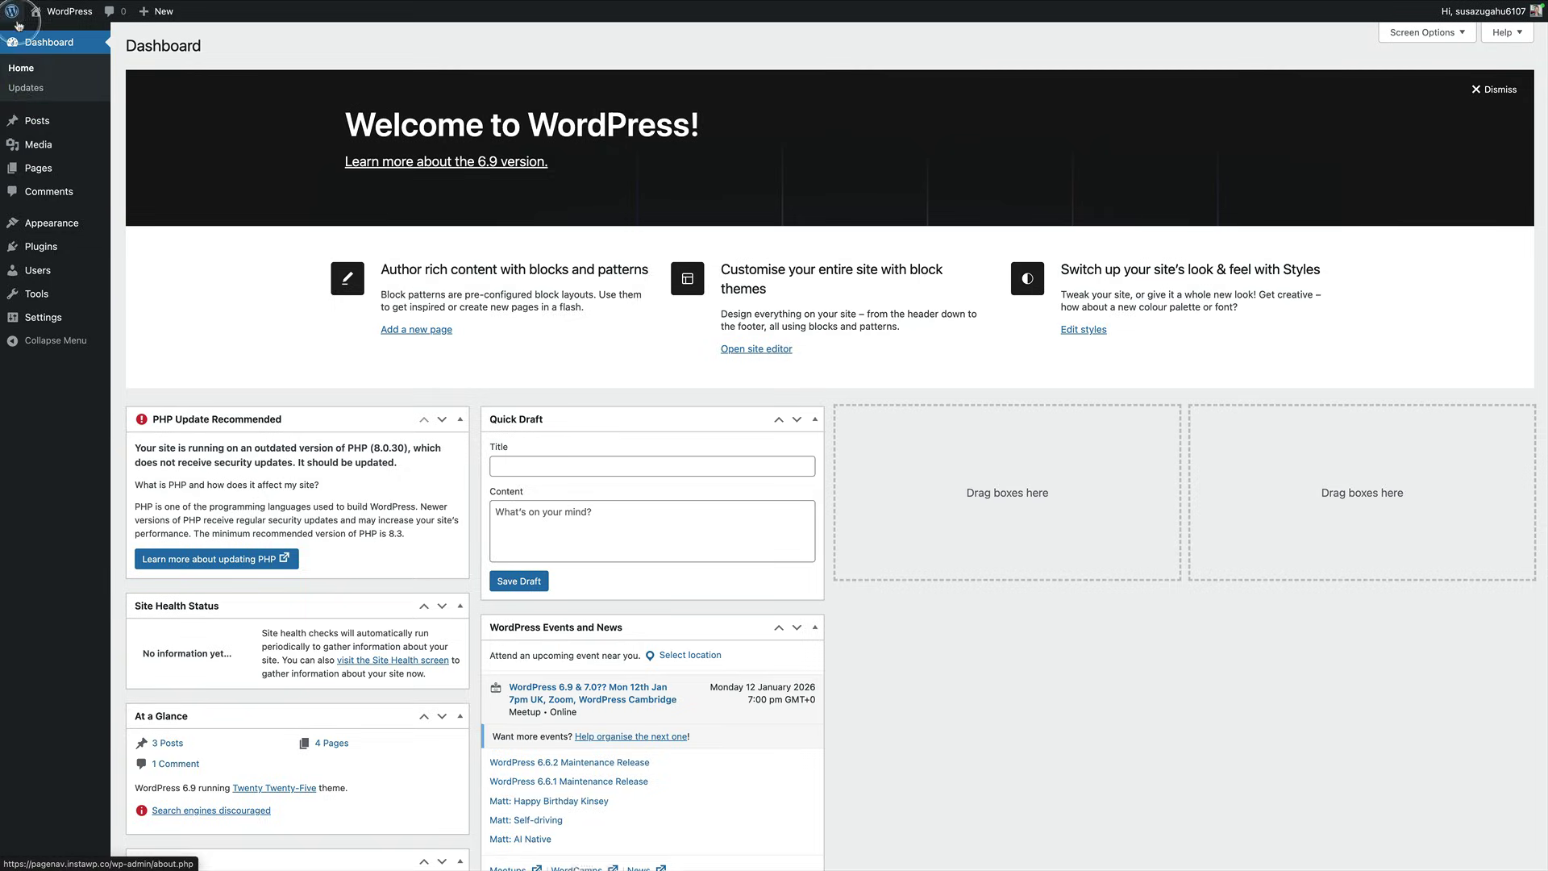
pyautogui.click(44, 122)
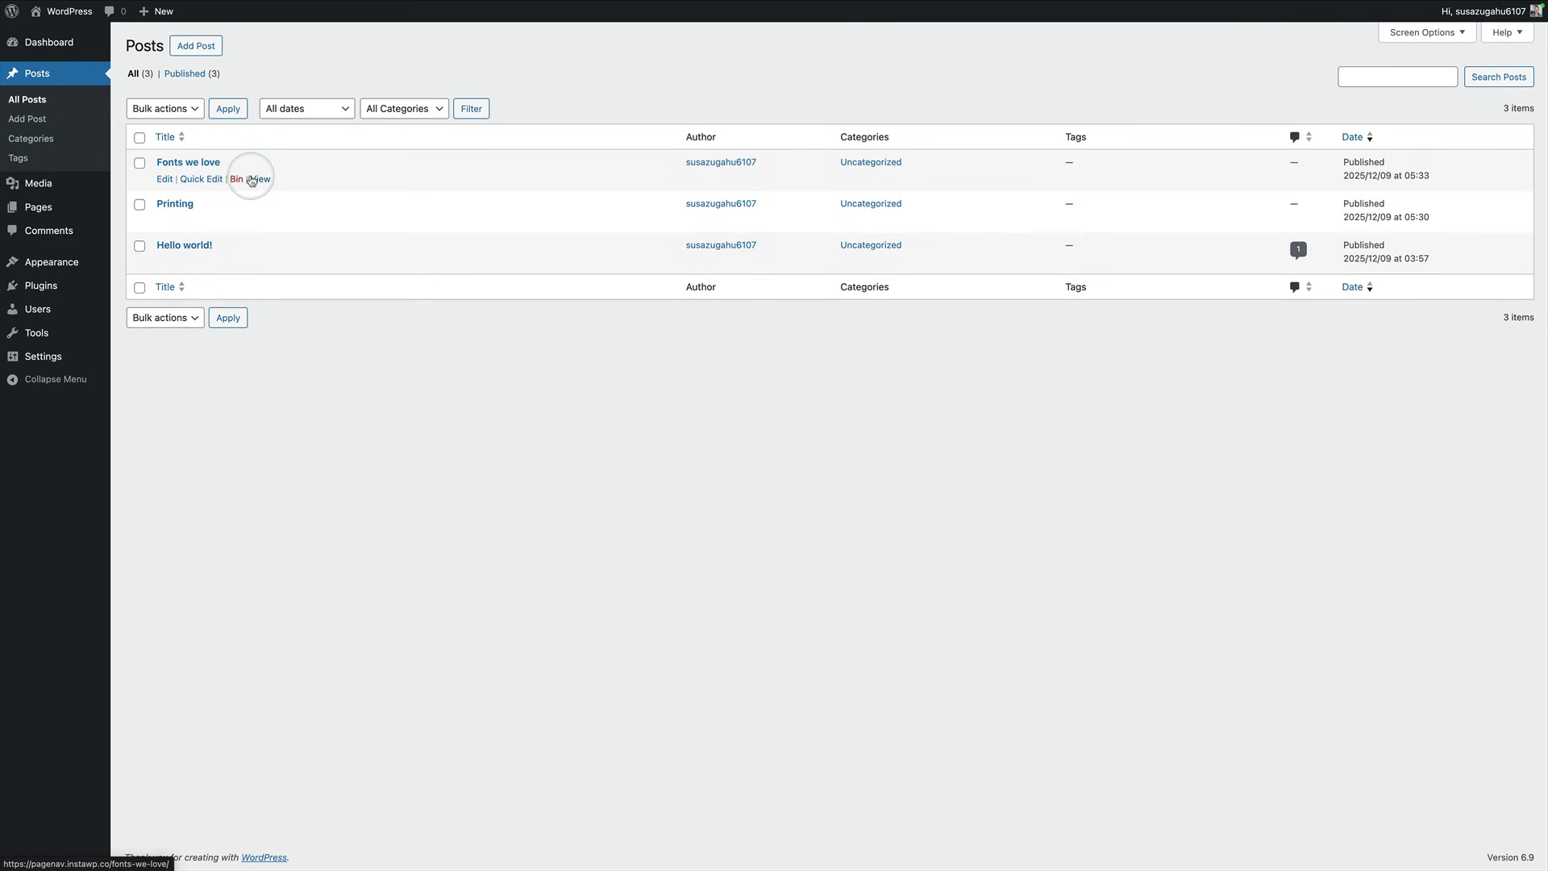
pyautogui.click(260, 179)
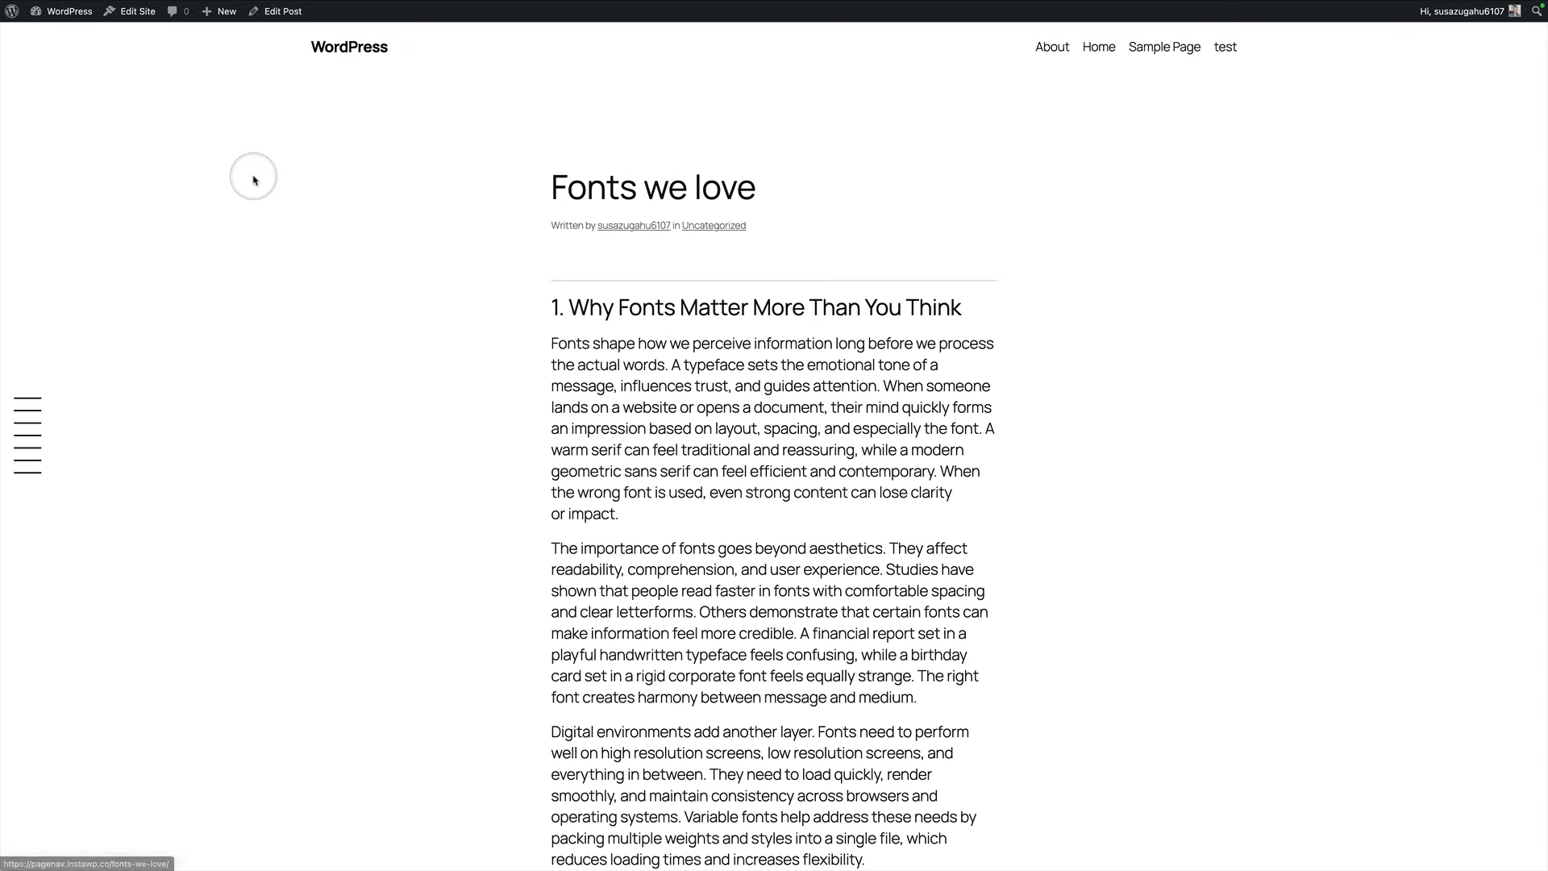
# Step: Jump to '4. How to Choose the Right Font' and '2. A Short History of Typography' via the left contents
pyautogui.click(35, 435)
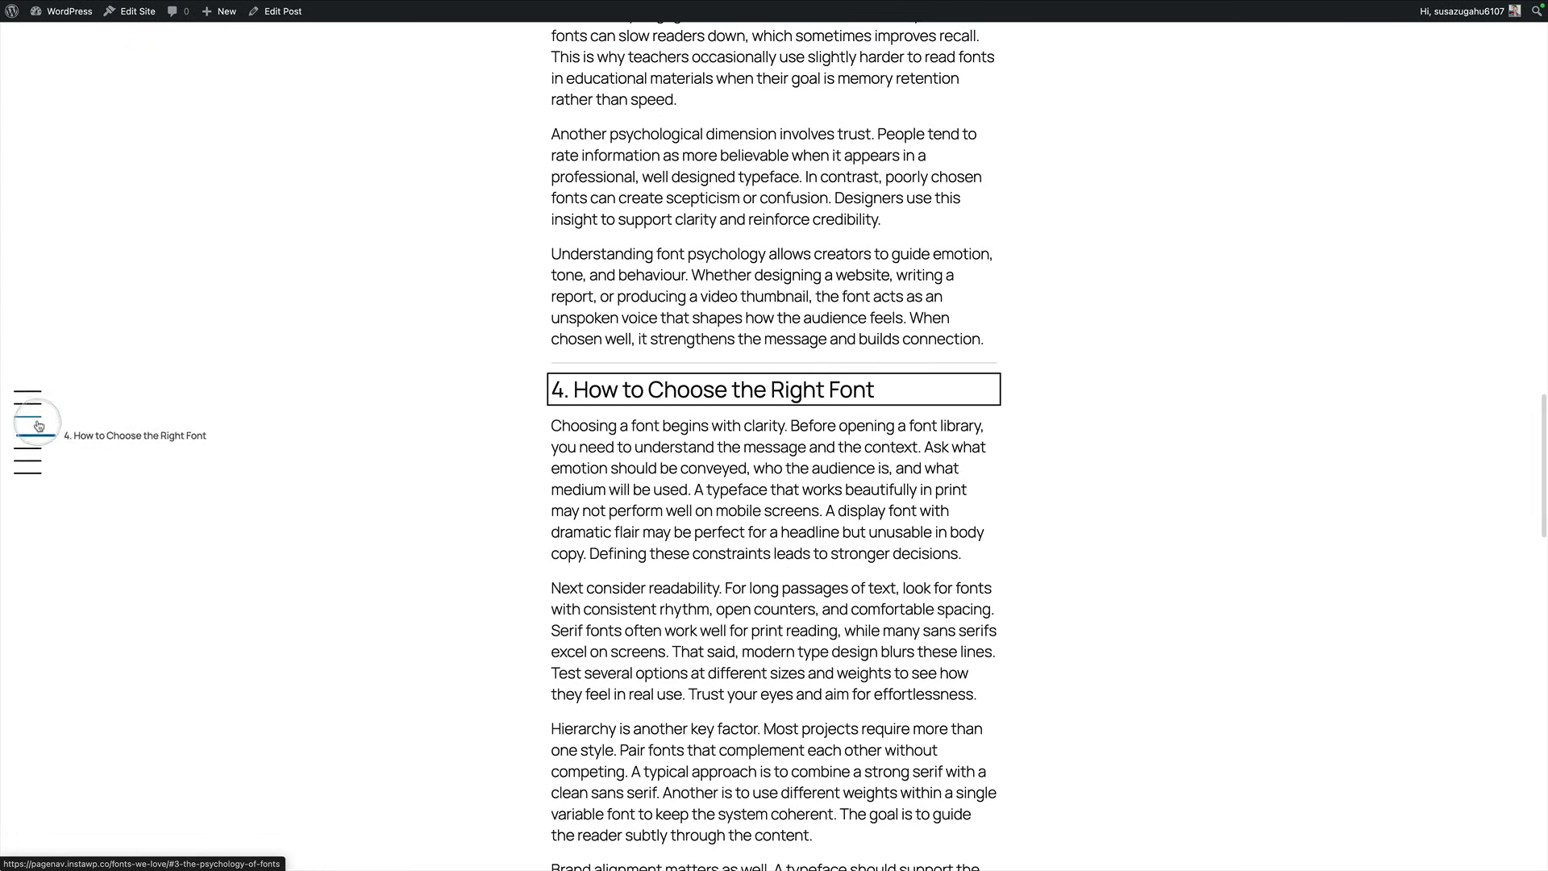
pyautogui.click(35, 413)
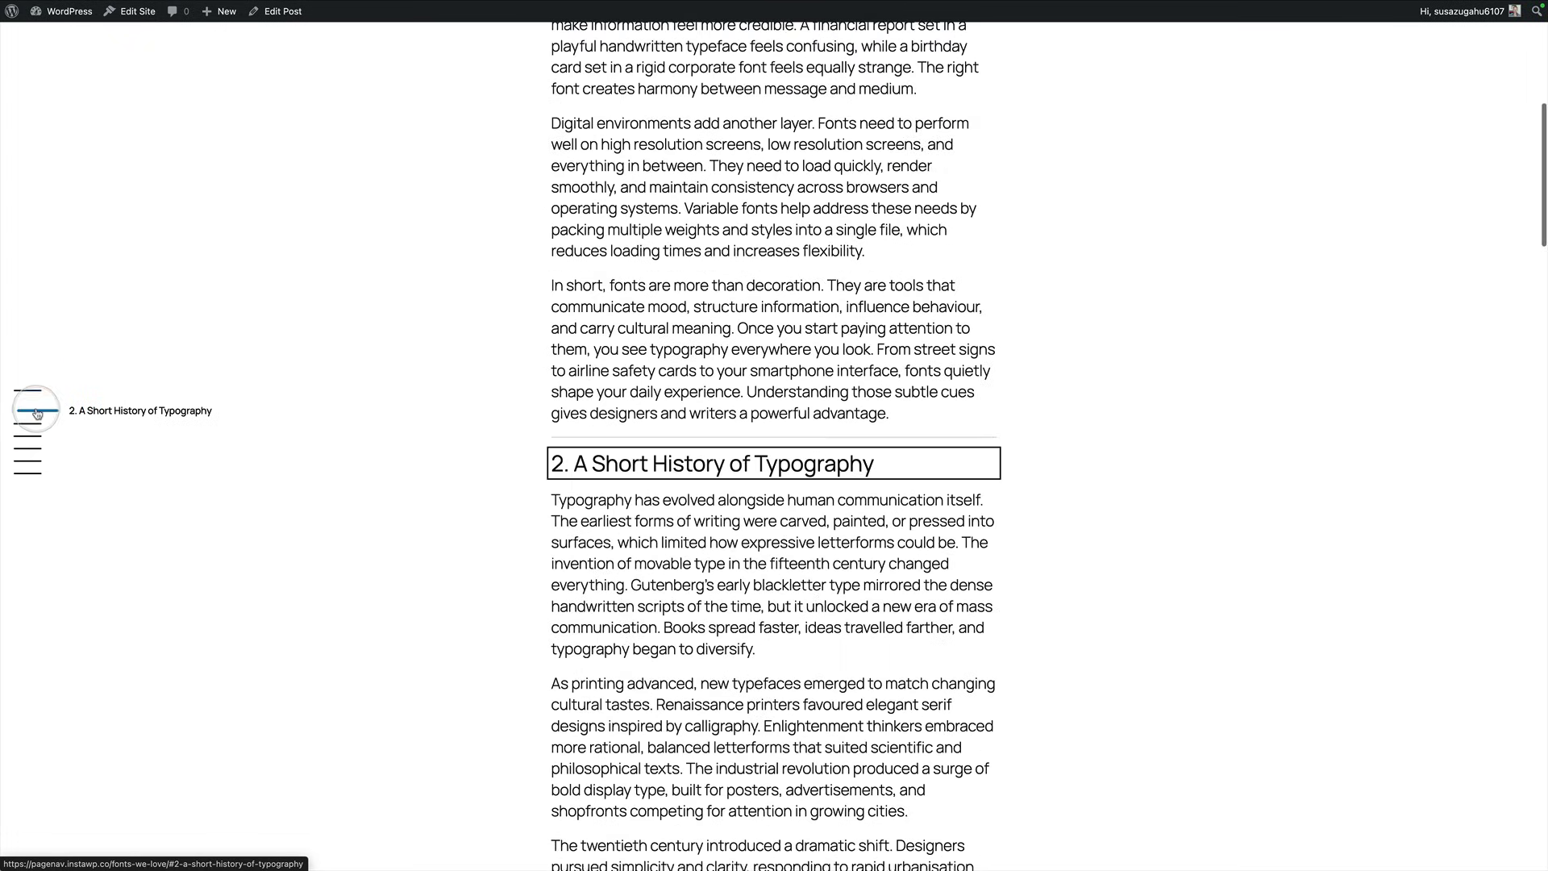
pyautogui.scroll(8, 535, 408)
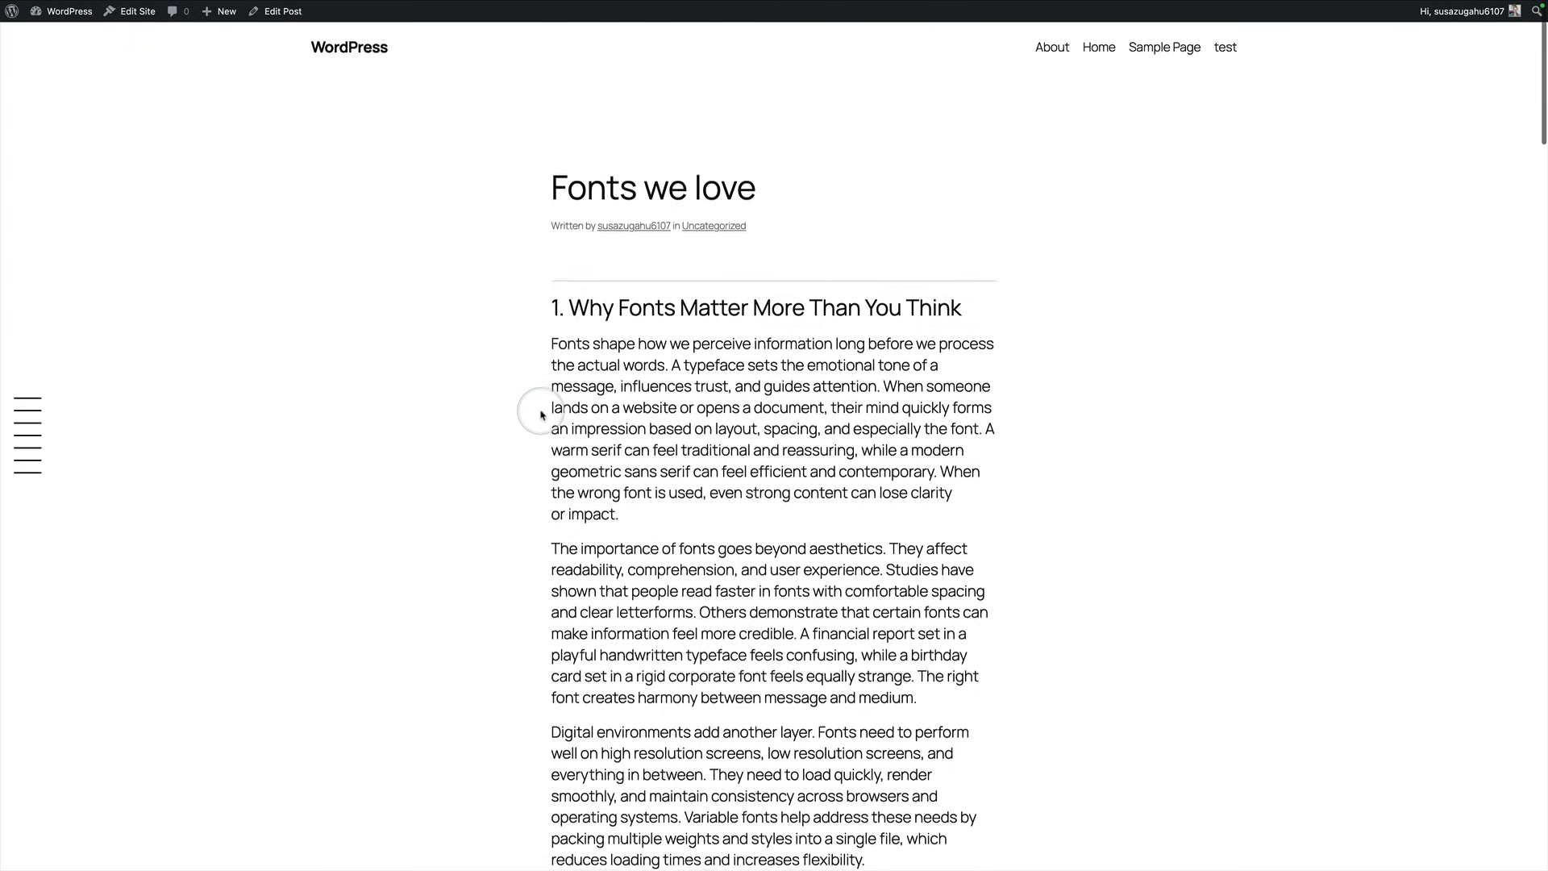